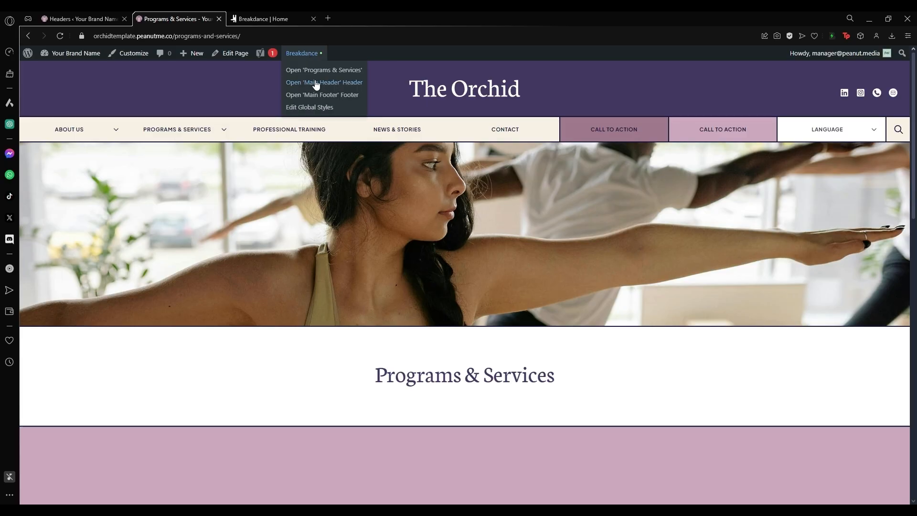
Open Main Header in a new editor tab, then return to the Breakdance Headers list in WordPress admin.
click(354, 86)
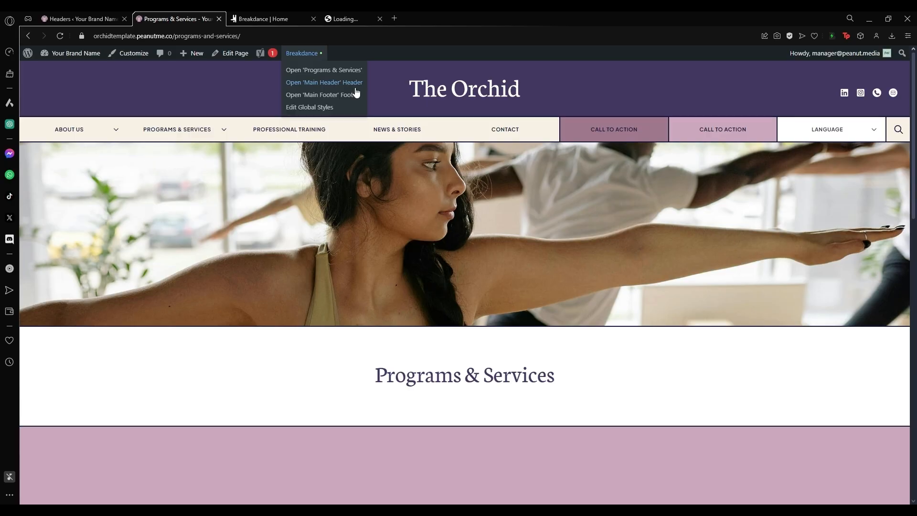
click(82, 19)
mouse_move(61, 81)
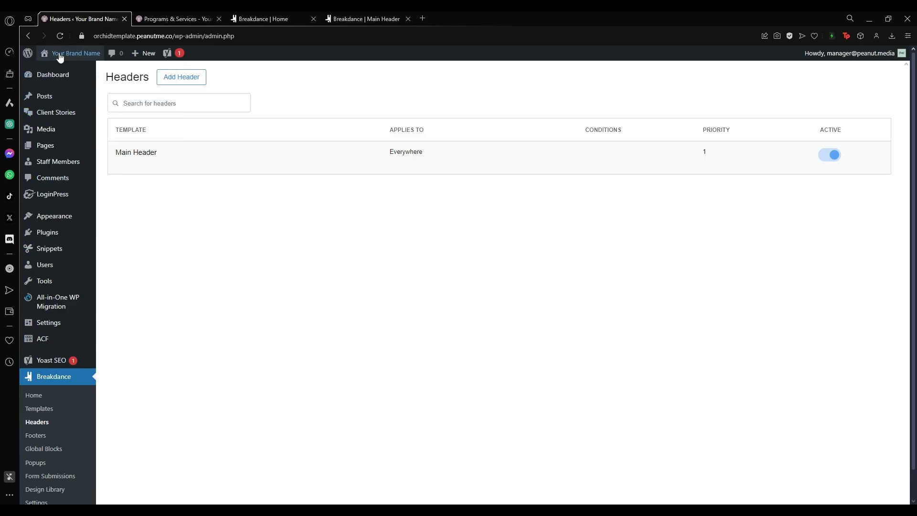
click(58, 74)
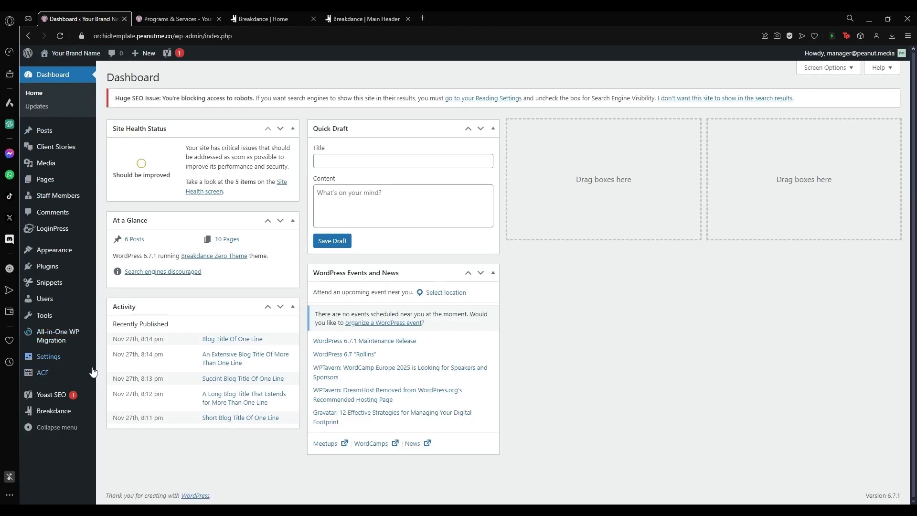
mouse_move(55, 417)
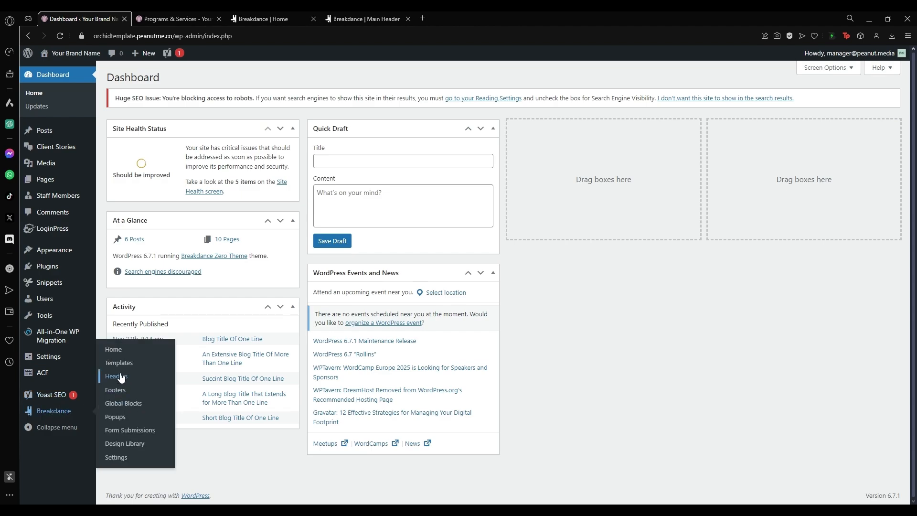
click(119, 376)
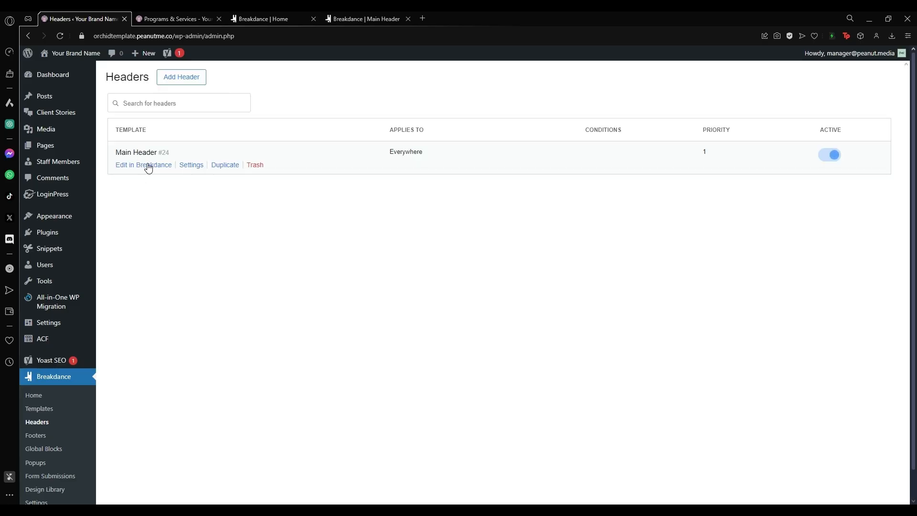
Switch to the Main Header editor and show its Structure tree of columns and Menu Builder sections.
click(361, 16)
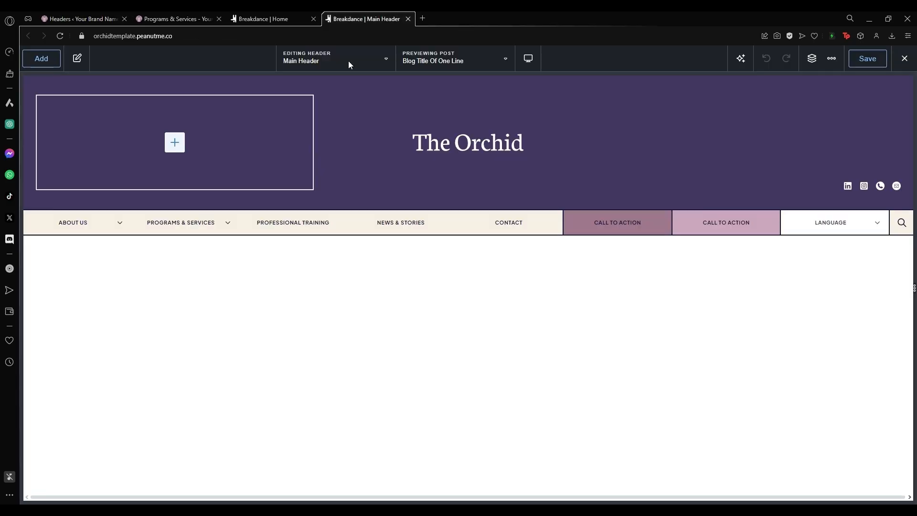
mouse_move(180, 233)
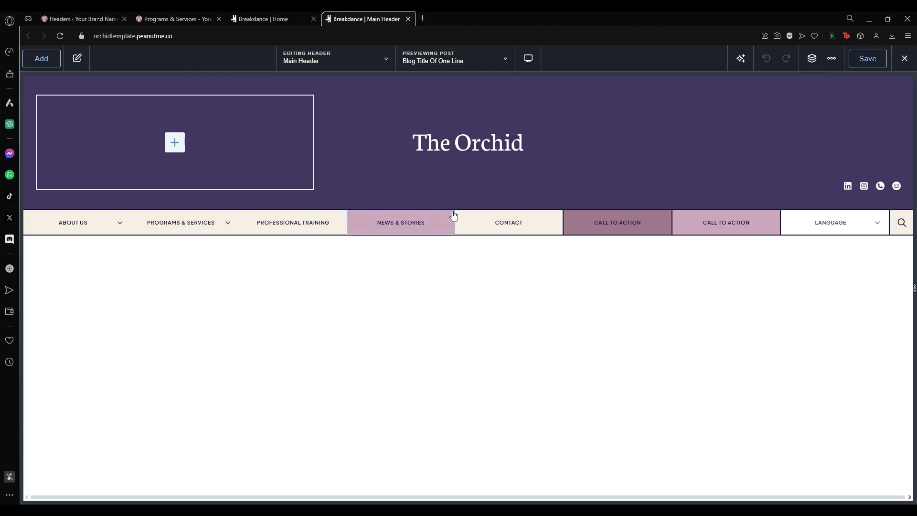
click(812, 59)
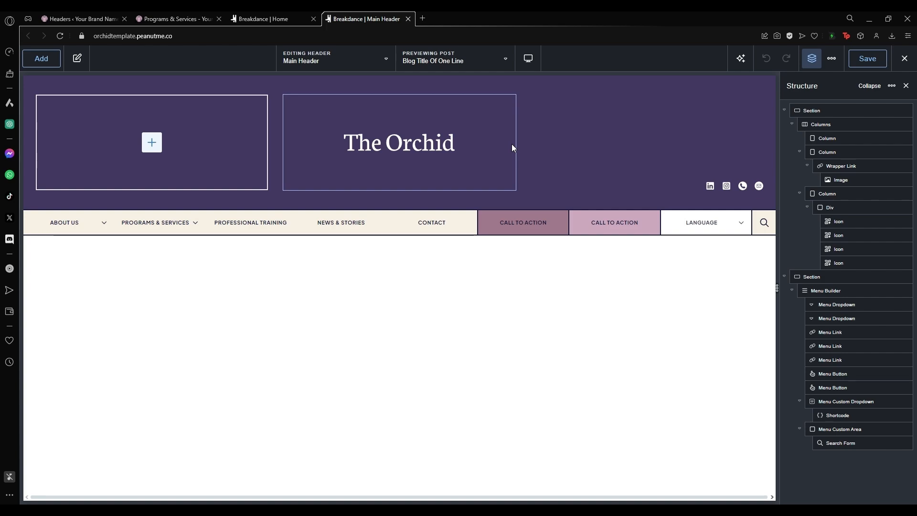
Replace The Orchid logo with the LOGO image (Logo-professional-training.png) from the Media Library.
click(403, 147)
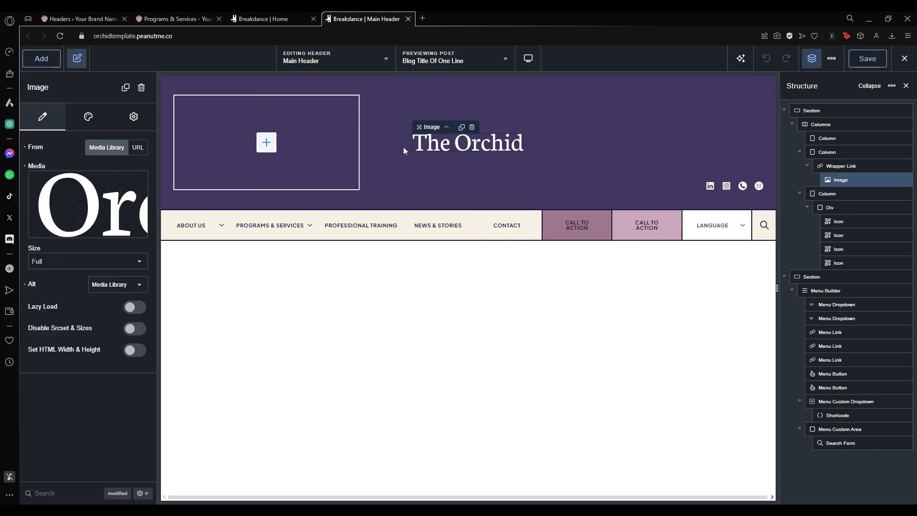
mouse_move(90, 205)
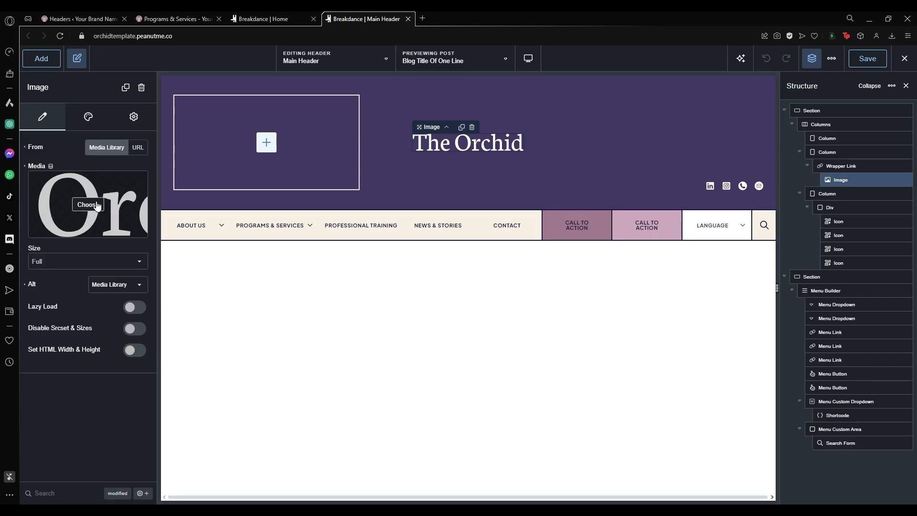
click(94, 205)
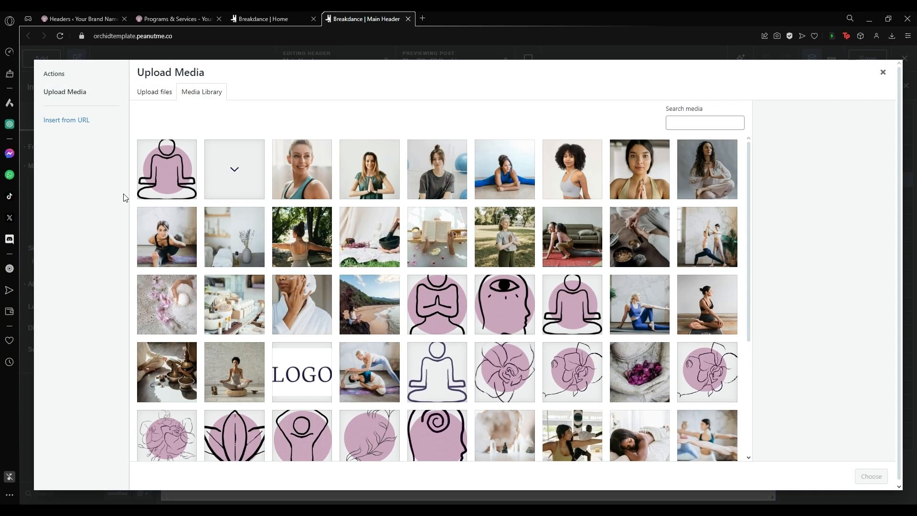
click(167, 94)
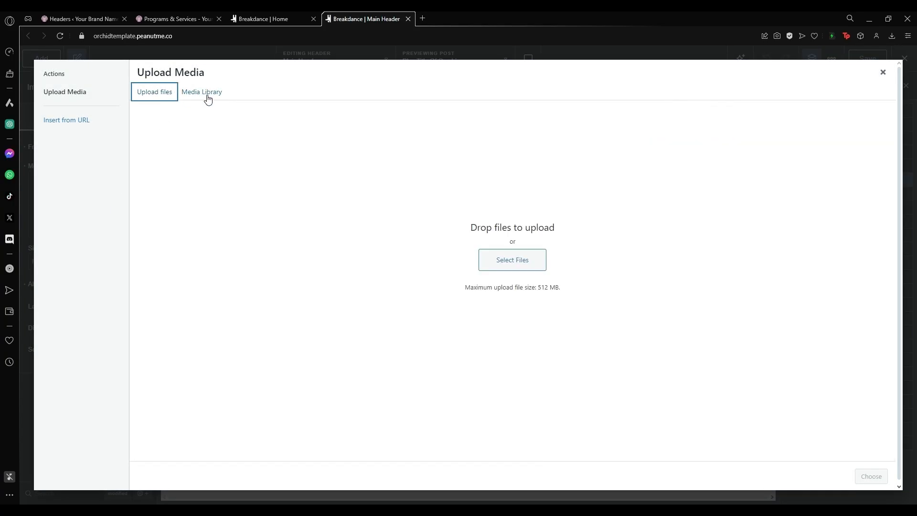
click(205, 93)
scroll(486, 301, down, 4)
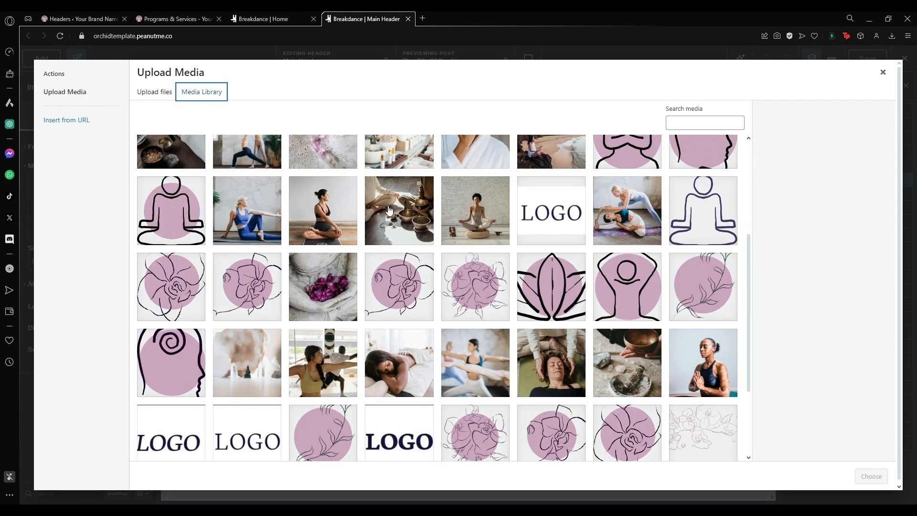
scroll(361, 289, down, 3)
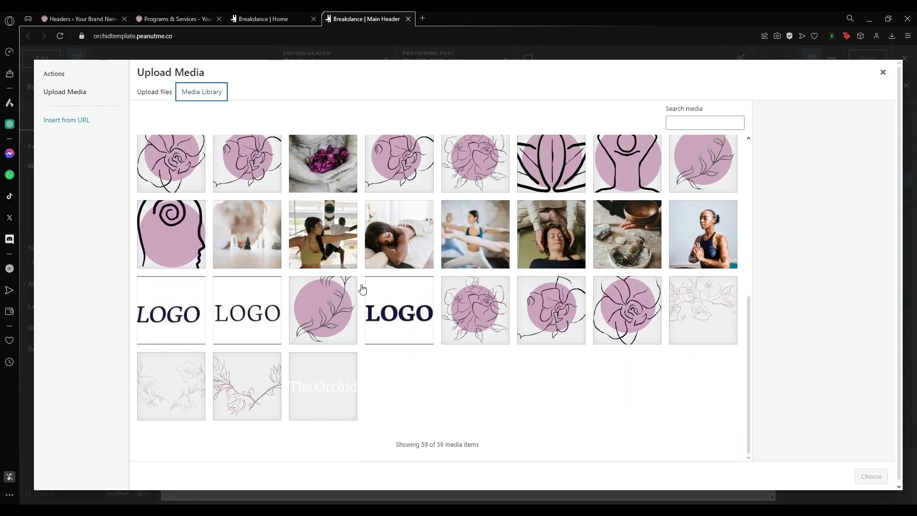
scroll(362, 288, up, 1)
scroll(361, 288, up, 3)
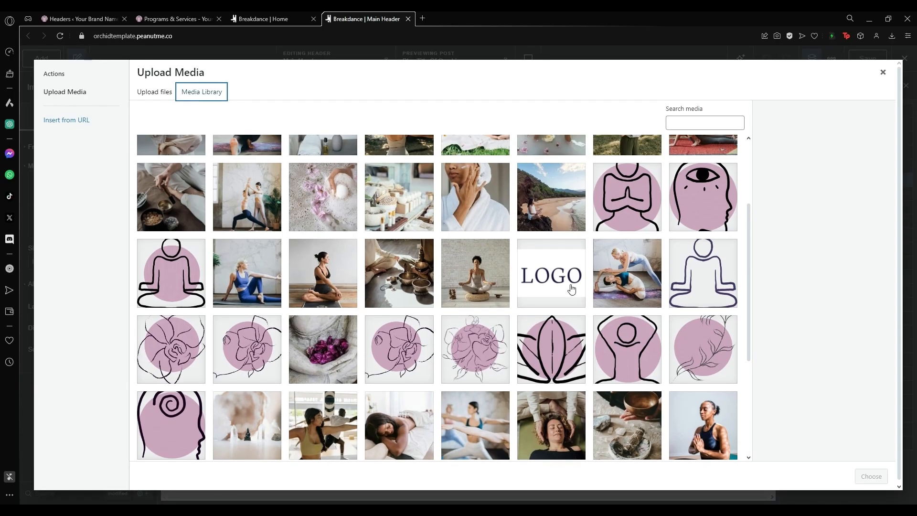
click(553, 273)
click(870, 475)
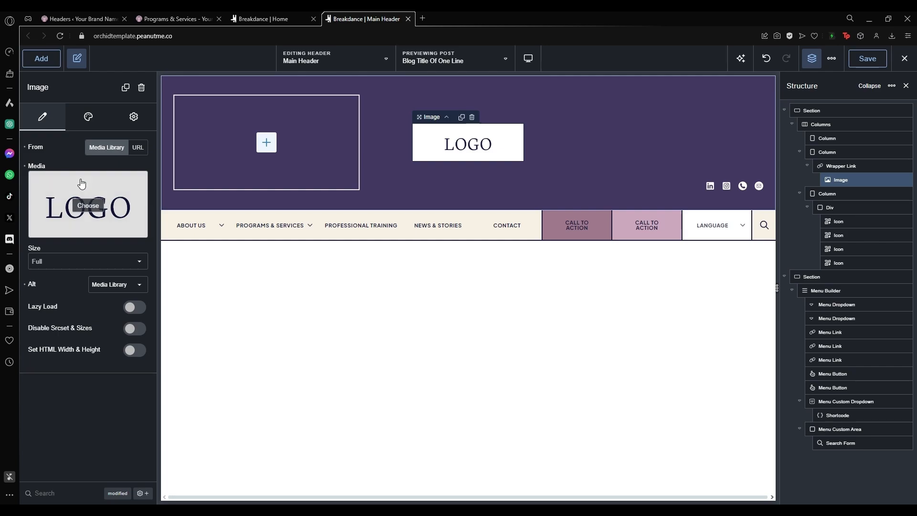
Set the logo's Style > Image width to 300 px, then back to 232 px.
click(93, 117)
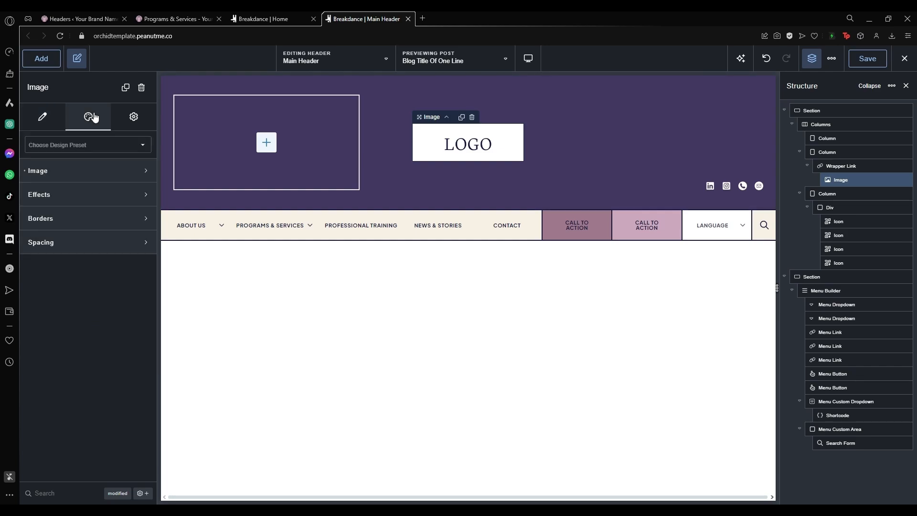
click(82, 177)
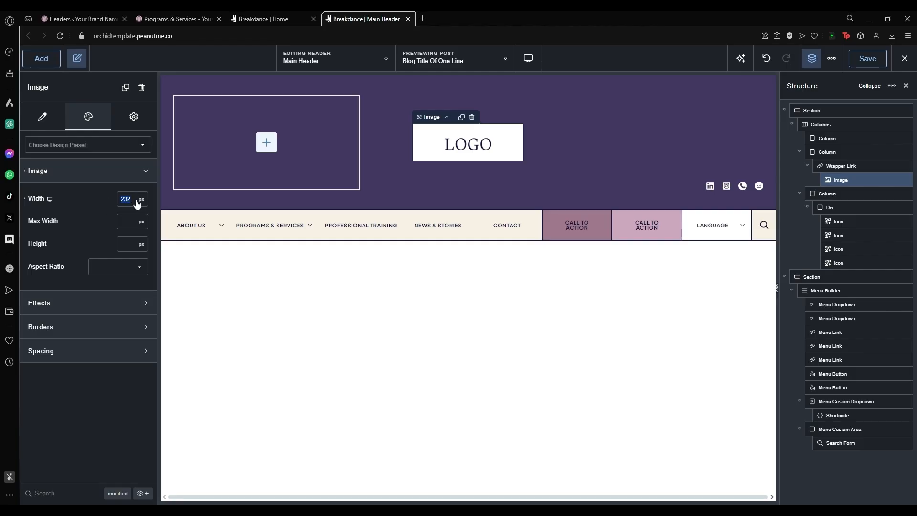
text(300)
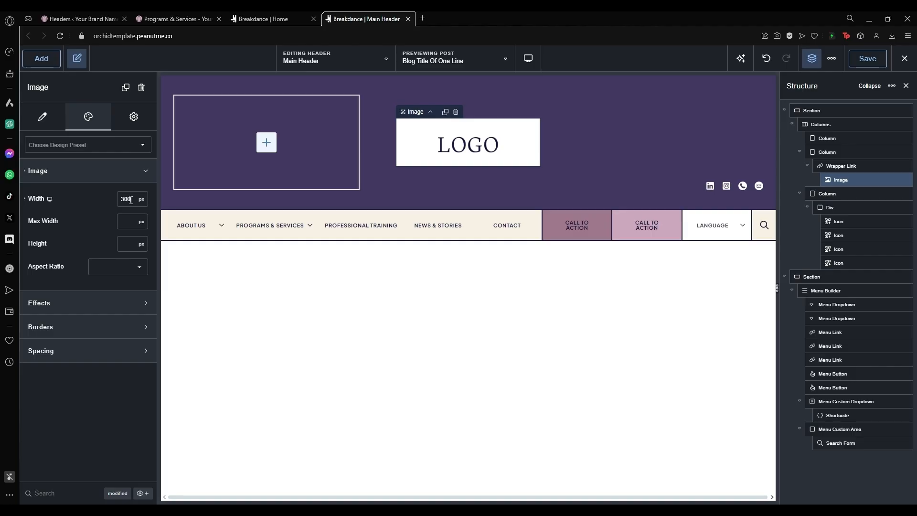
scroll(131, 201, down, 10)
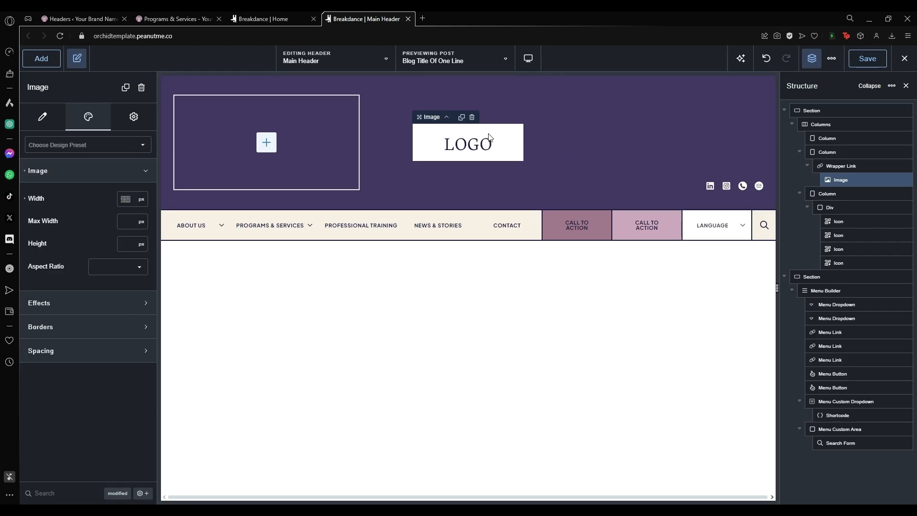
Replace the LinkedIn social icon with the facebook icon found by searching 'face' in the Icon Library.
click(710, 187)
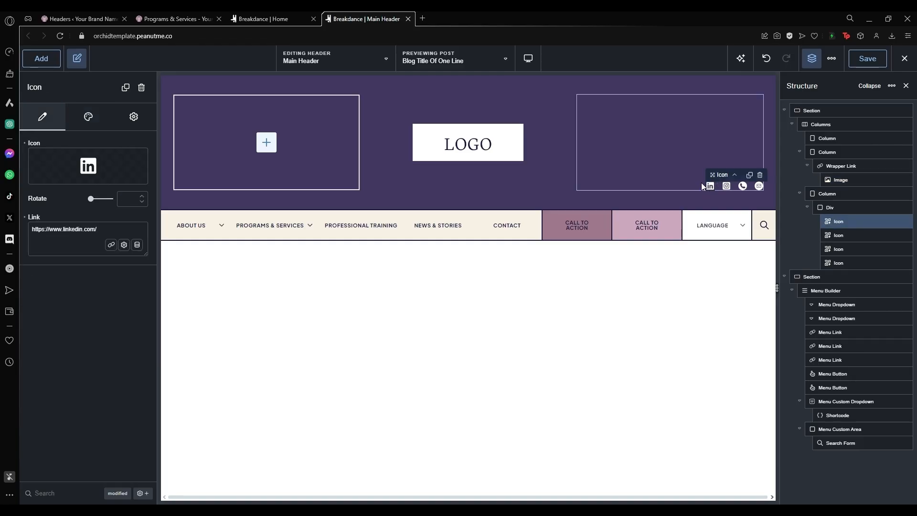
click(726, 190)
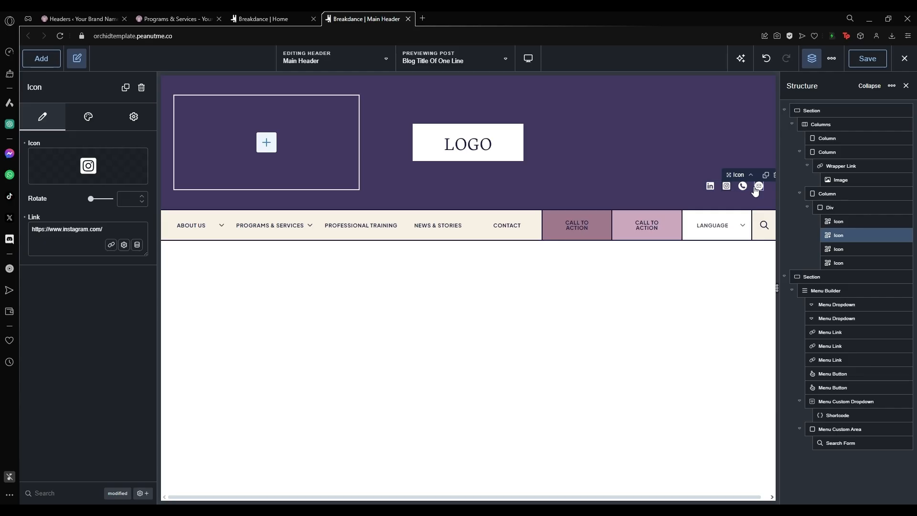
click(742, 189)
click(758, 189)
click(711, 189)
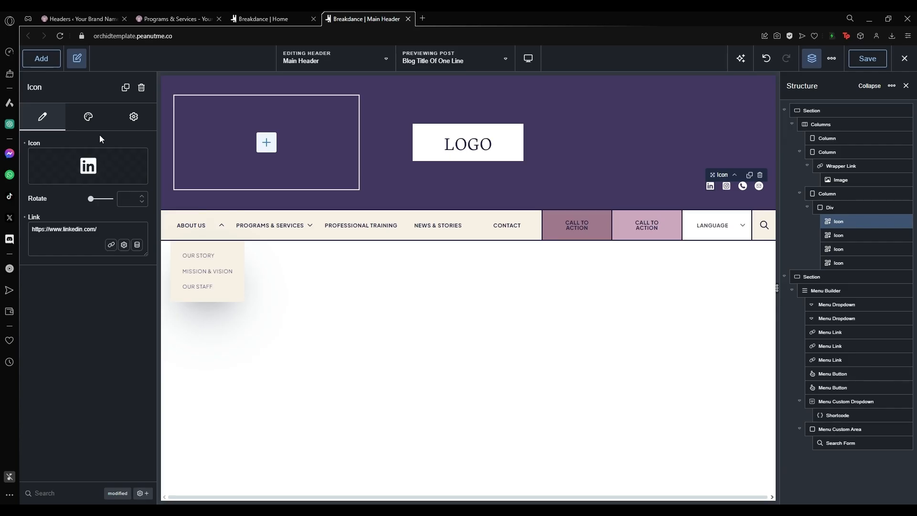
click(83, 166)
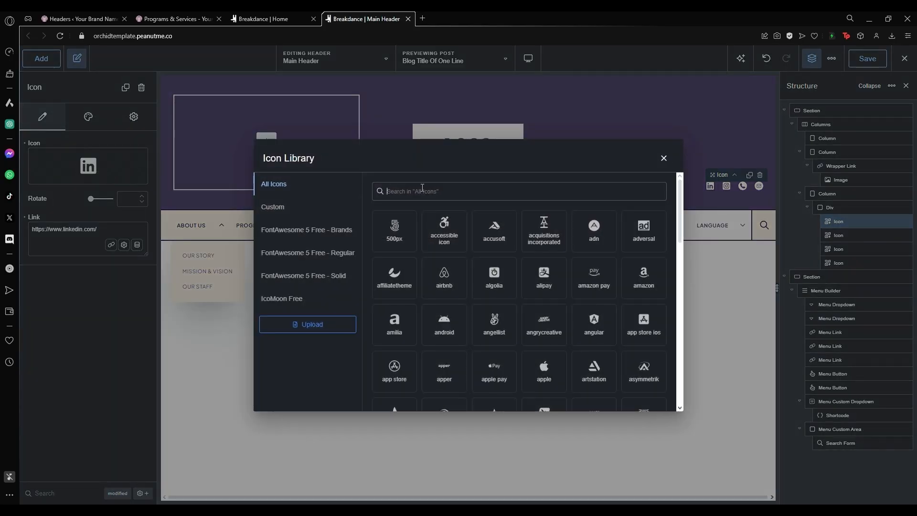
text(face)
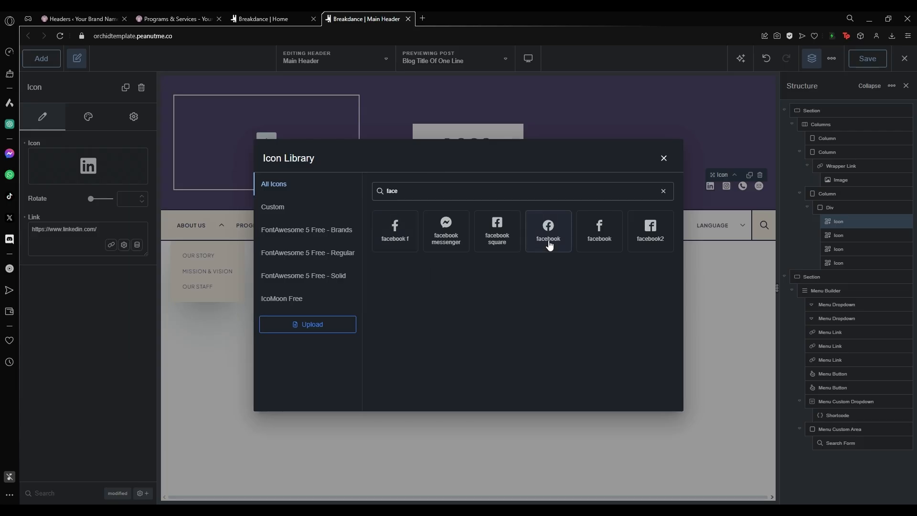
click(558, 225)
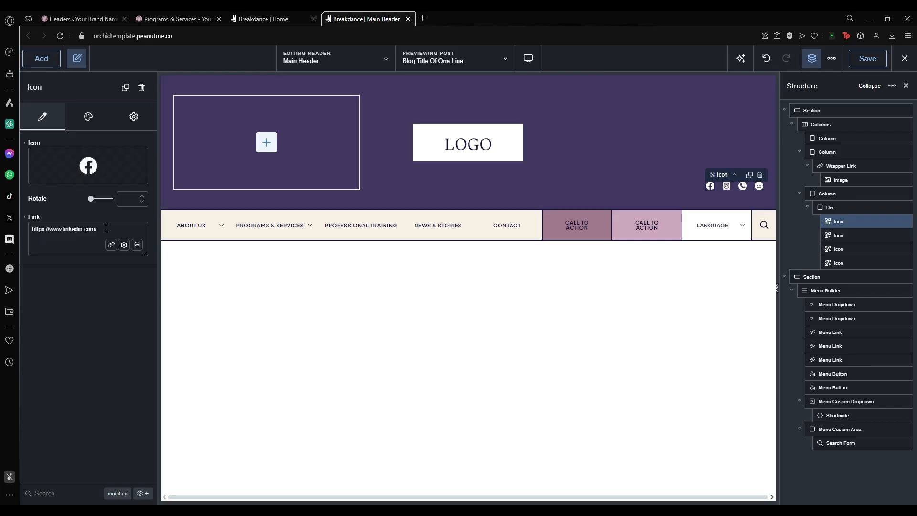
drag(106, 229, 9, 229)
text(https://face)
key(BackSpace)
key(BackSpace)
key(BackSpace)
text(facebook.com)
click(726, 187)
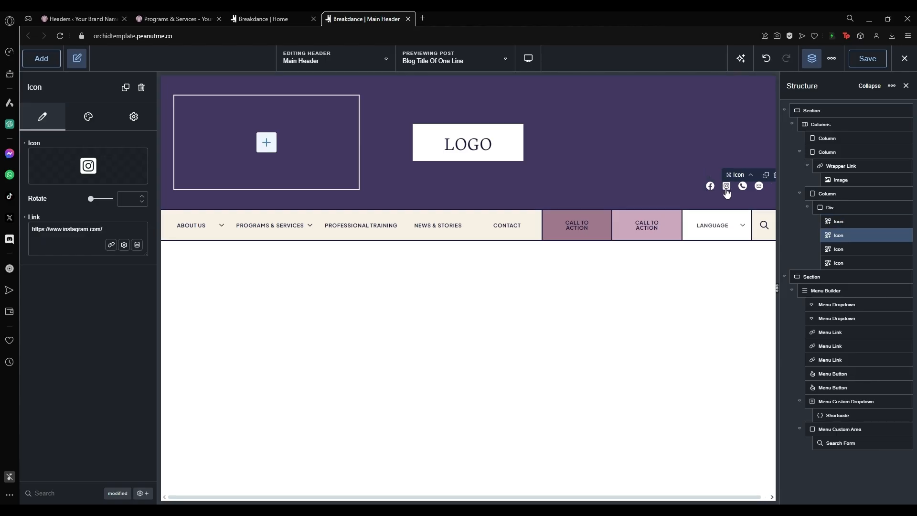
click(710, 186)
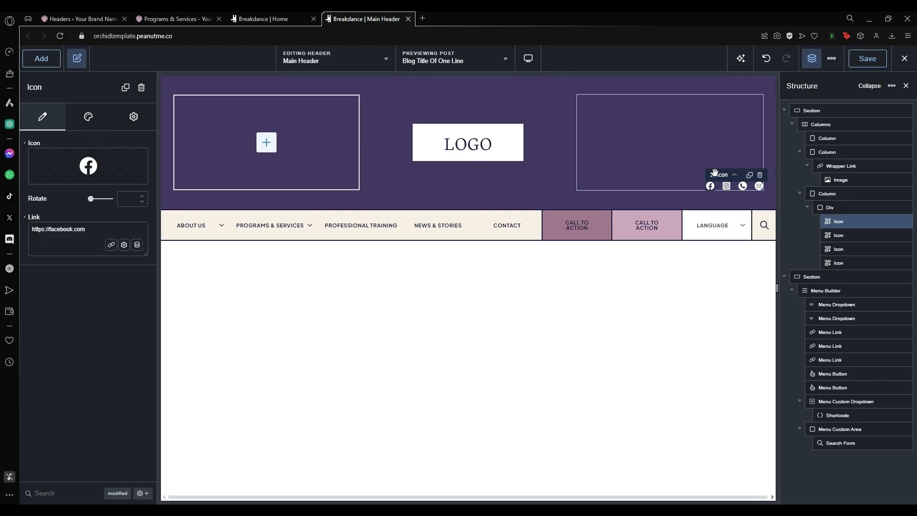
Add the contact phone number to the phone icon's tel: link.
click(743, 189)
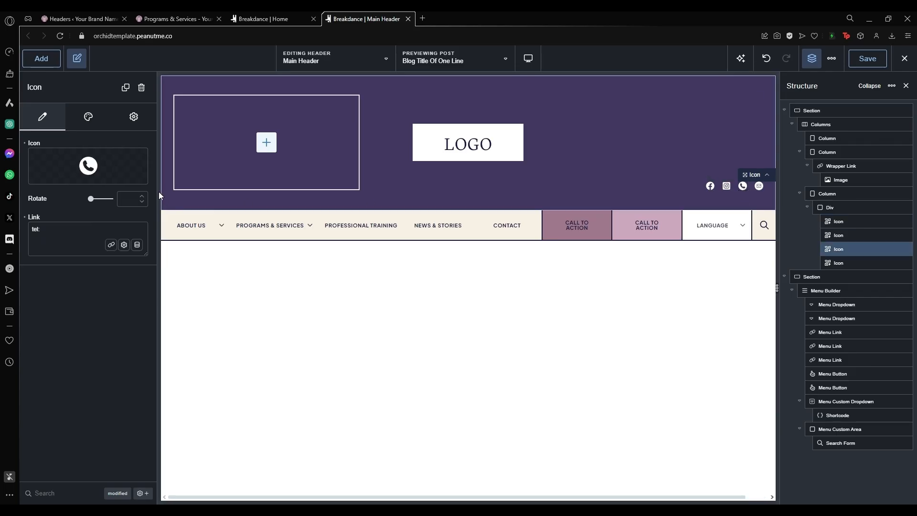
click(48, 231)
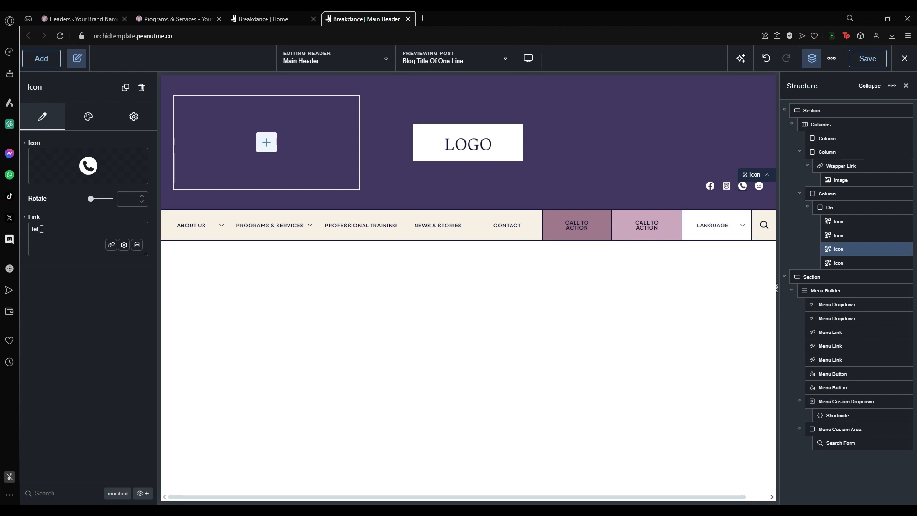
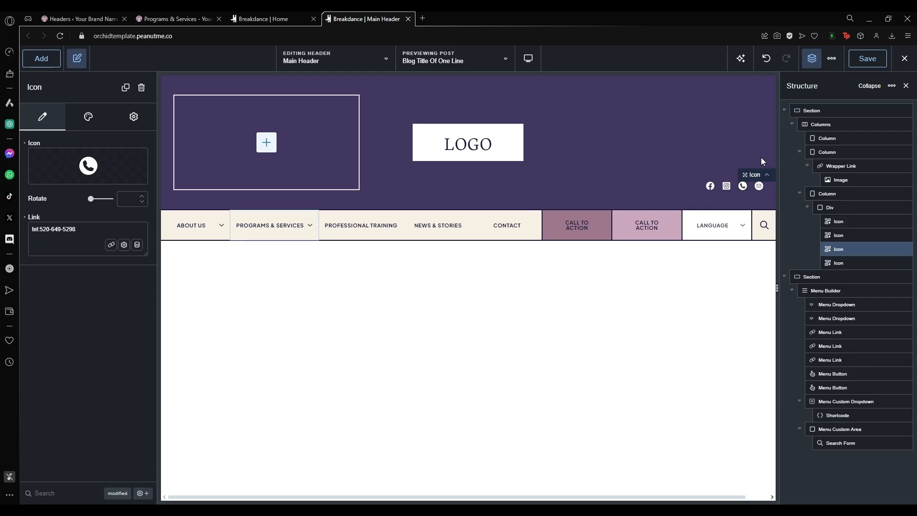
Replace the old address in the email icon's mailto: link with the contact's new e-mail address.
click(759, 185)
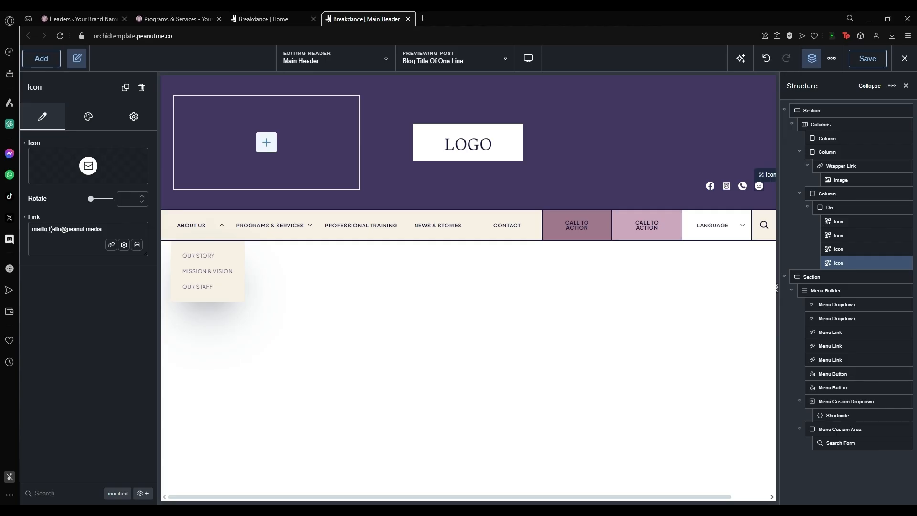
drag(50, 230, 107, 228)
drag(107, 227, 49, 228)
key(BackSpace)
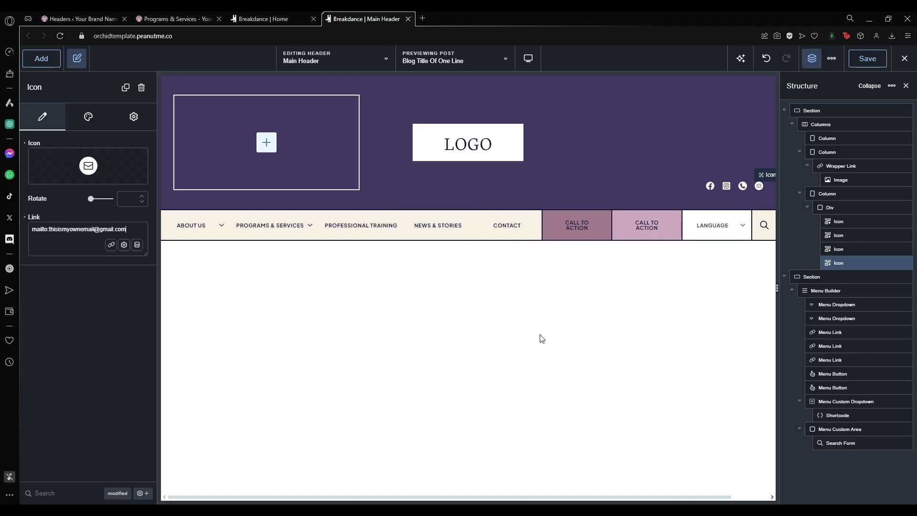
Select the About Us menu item and browse its Menu Builder, Menu Dropdown and Menu Link elements.
click(511, 471)
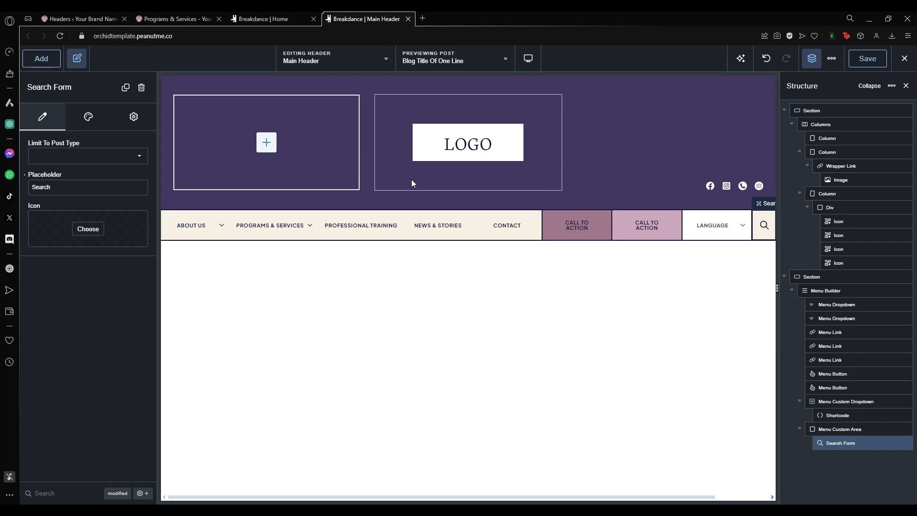
click(194, 225)
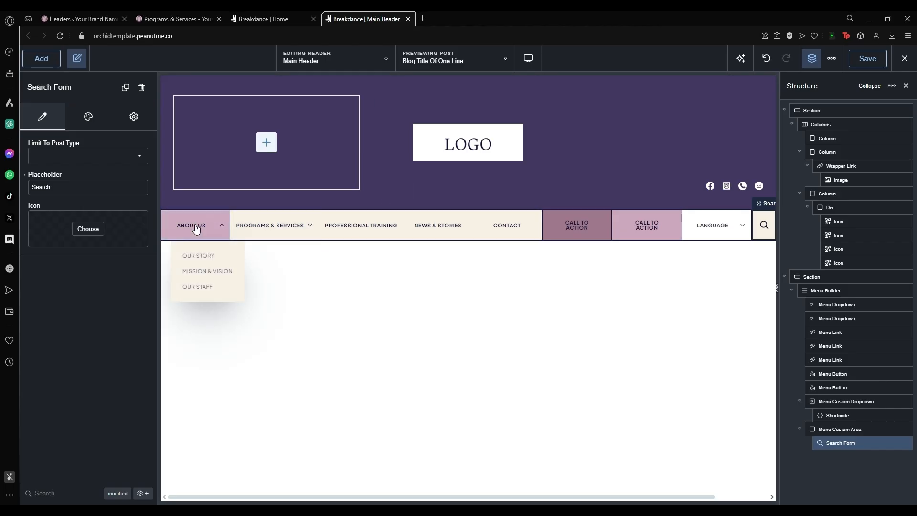
click(822, 278)
click(827, 292)
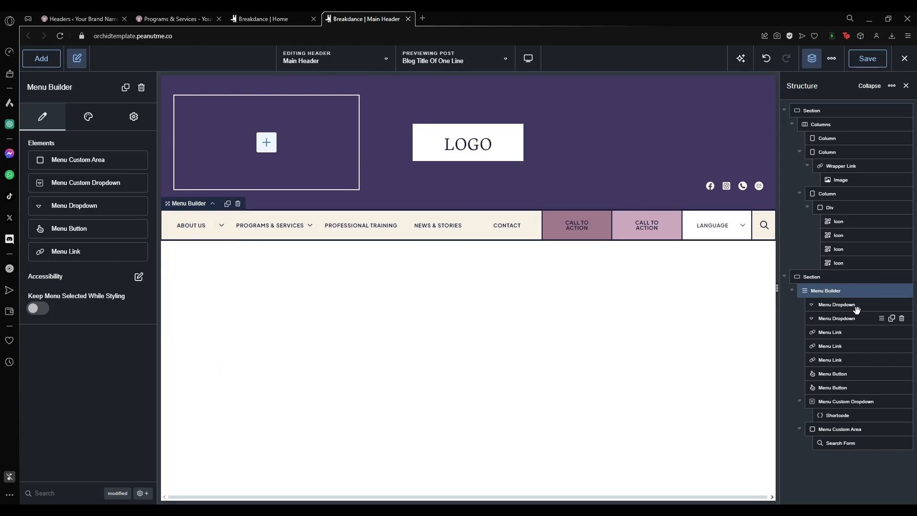
click(844, 306)
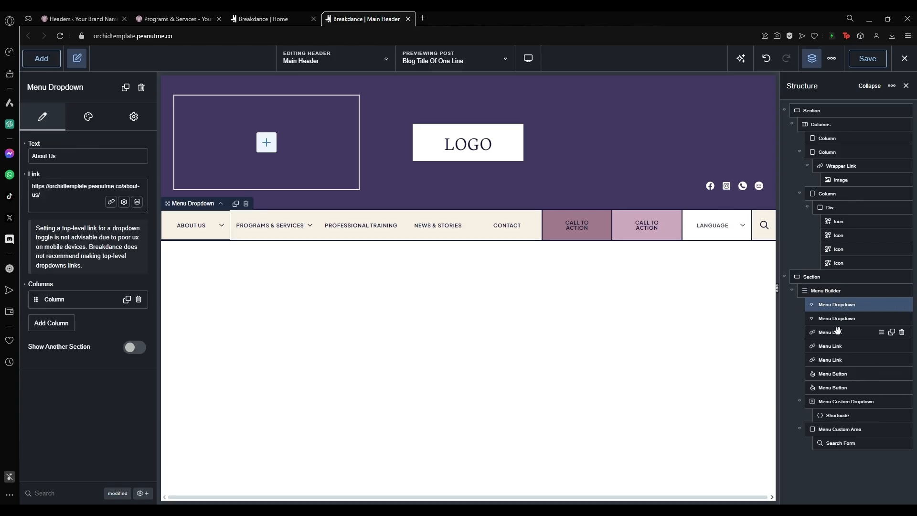
click(838, 331)
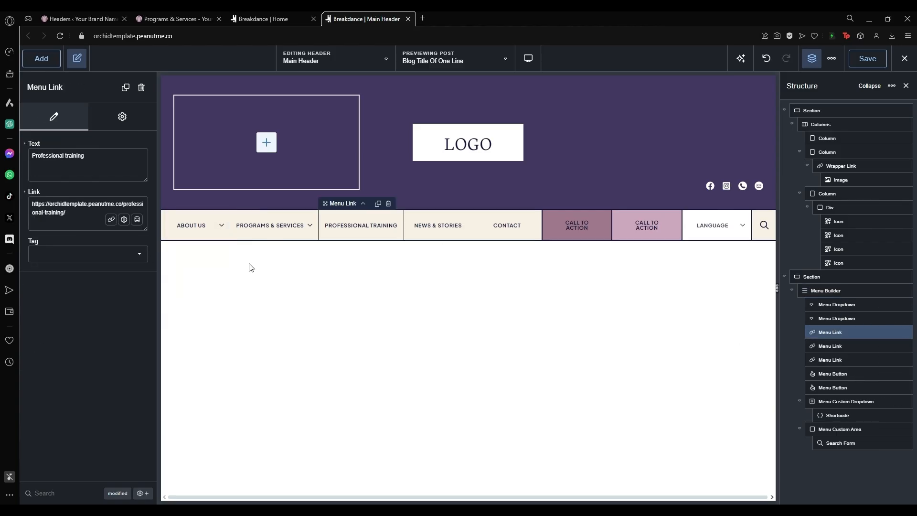
click(191, 239)
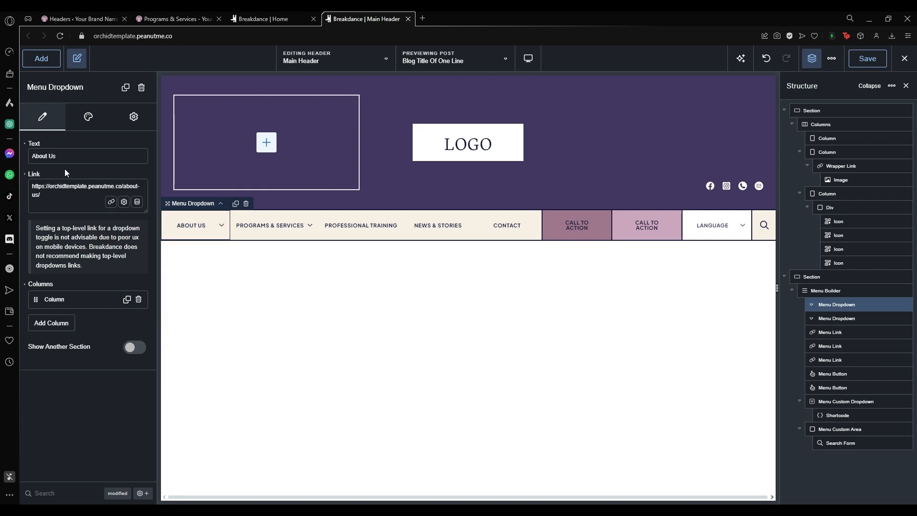
Review the About Us label and its about-us link URL, and expand the dropdown's column of links.
drag(70, 158, 36, 157)
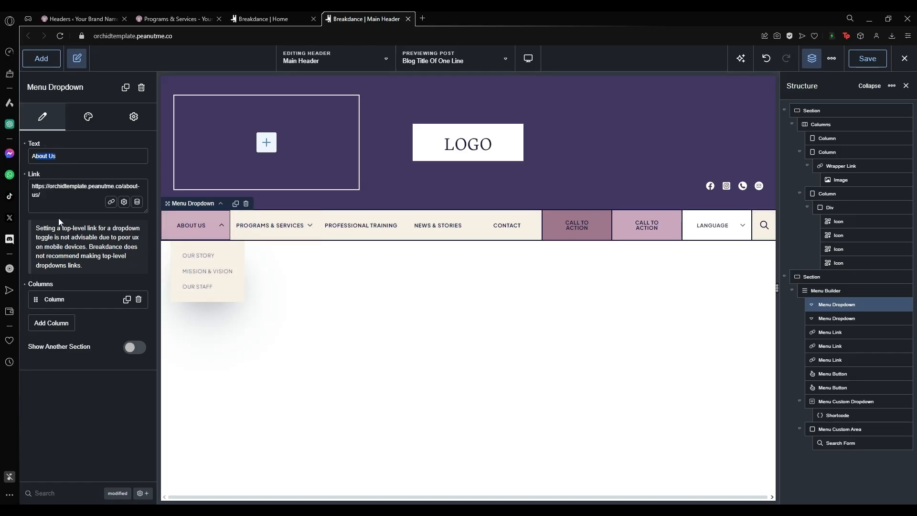
drag(64, 198, 32, 186)
click(106, 187)
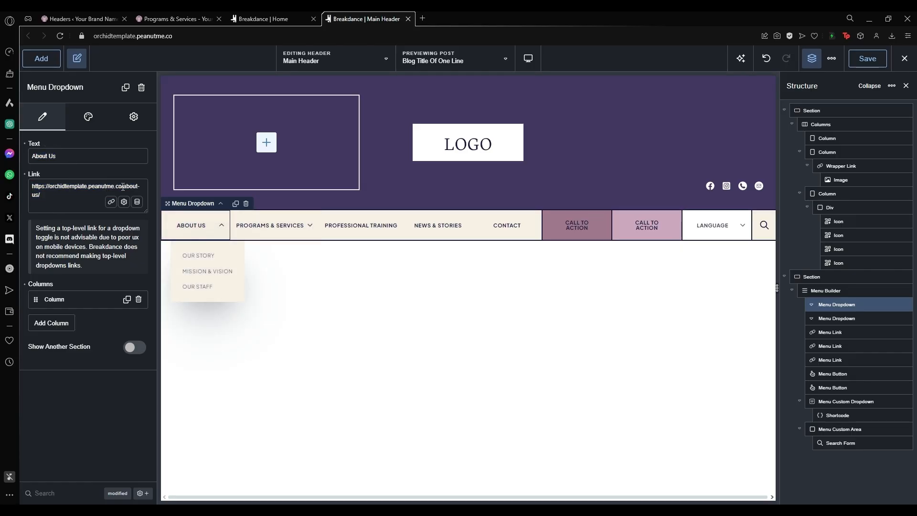
drag(124, 187, 97, 187)
click(62, 194)
click(67, 300)
Check the Our Story link's about-us#our_story URL, then select the Professional Training menu link.
scroll(82, 302, down, 1)
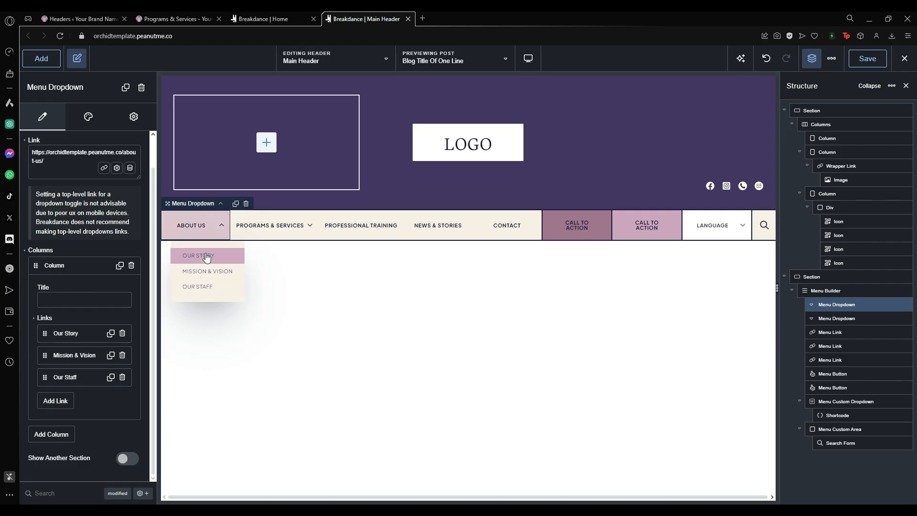
click(60, 334)
scroll(76, 324, down, 3)
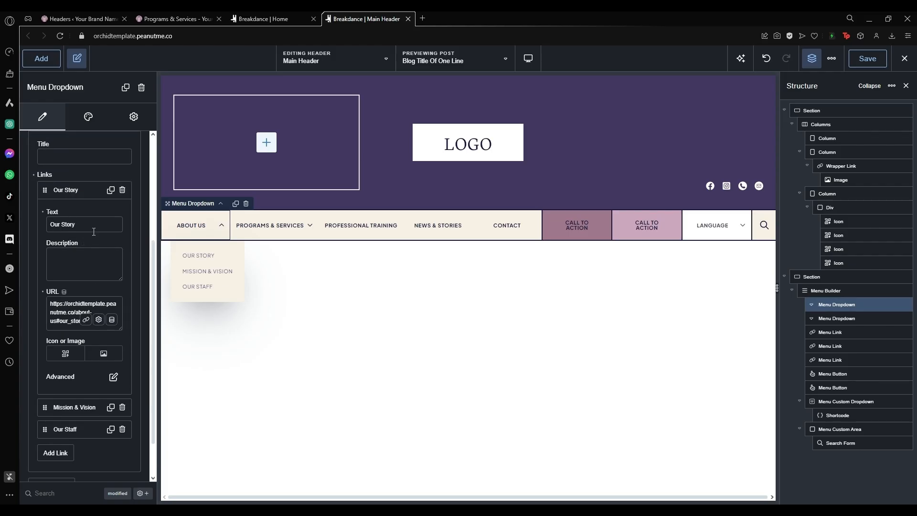
double_click(52, 313)
click(65, 321)
drag(60, 321, 74, 326)
click(74, 191)
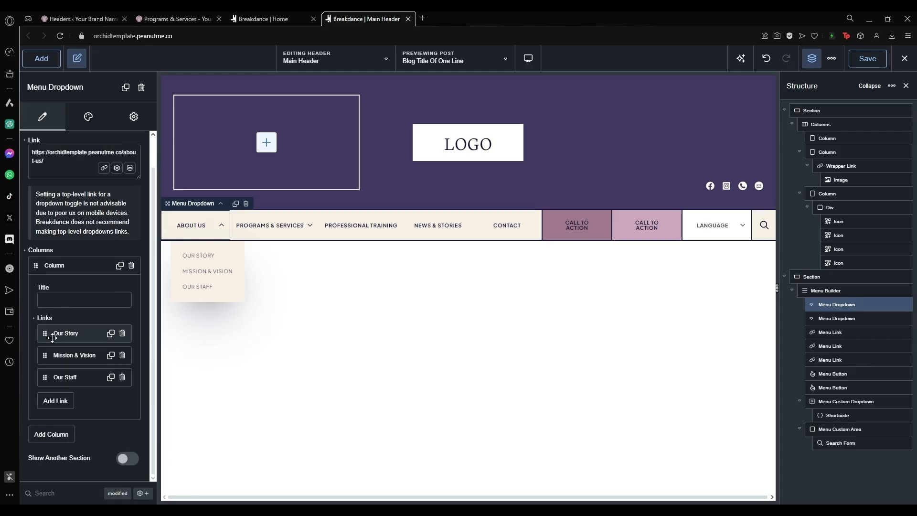
scroll(86, 285, up, 1)
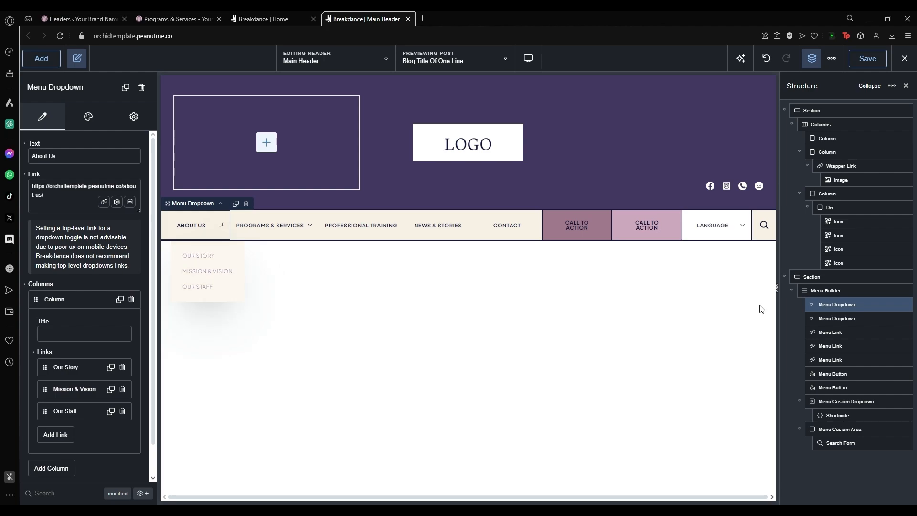
click(835, 332)
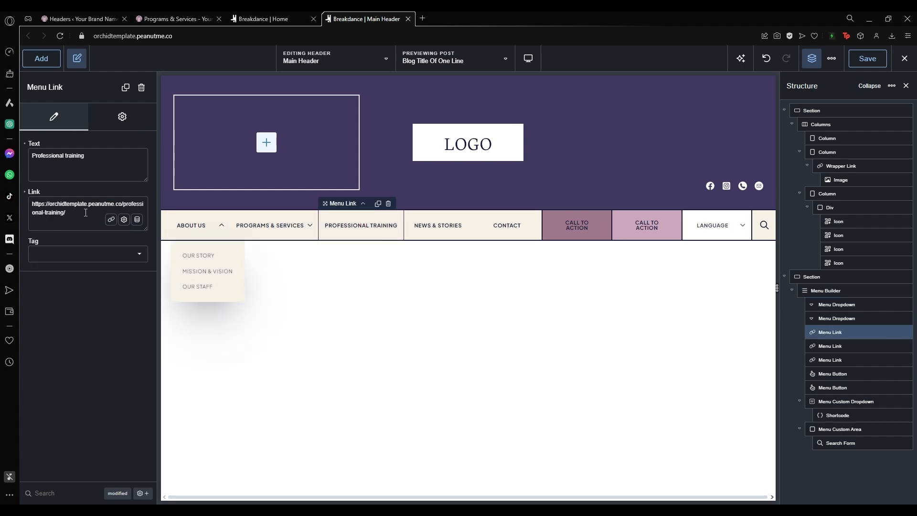
Review the Professional Training link's label text and professional-training URL.
drag(86, 213, 26, 201)
click(70, 213)
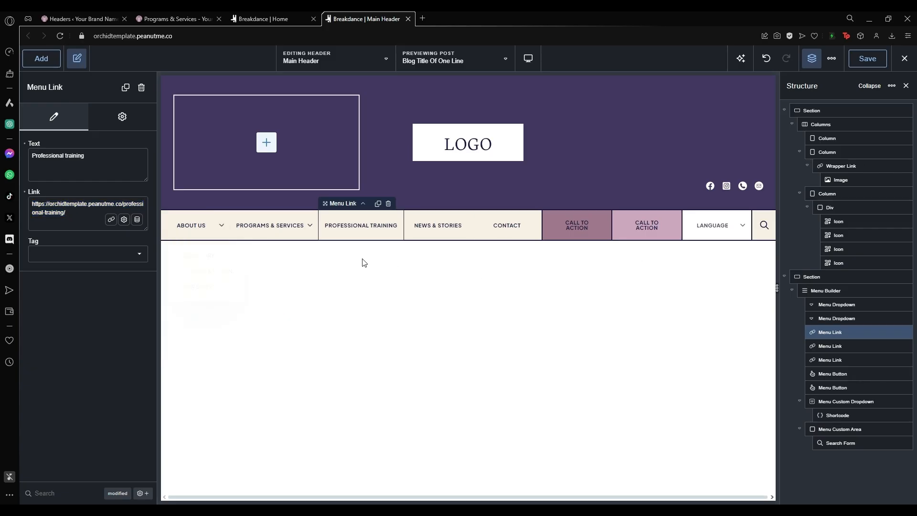
click(67, 212)
drag(85, 157, 43, 153)
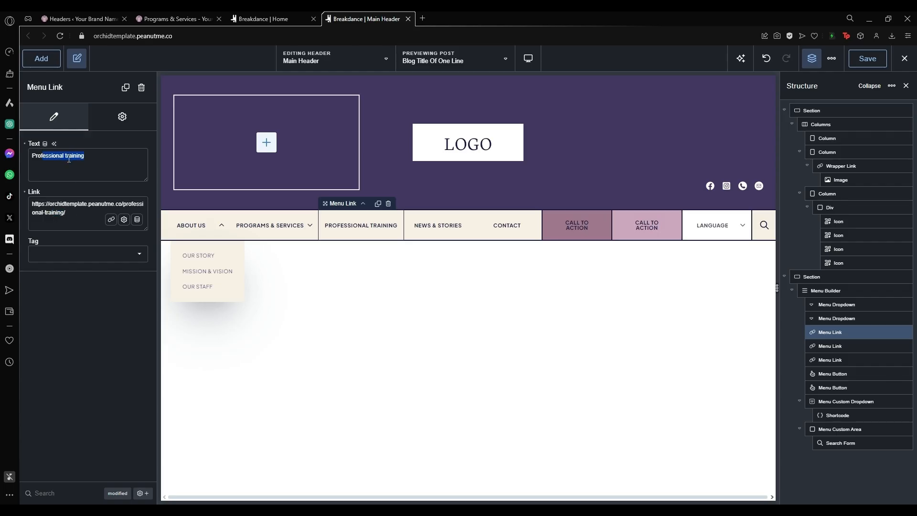
click(66, 159)
triple_click(64, 212)
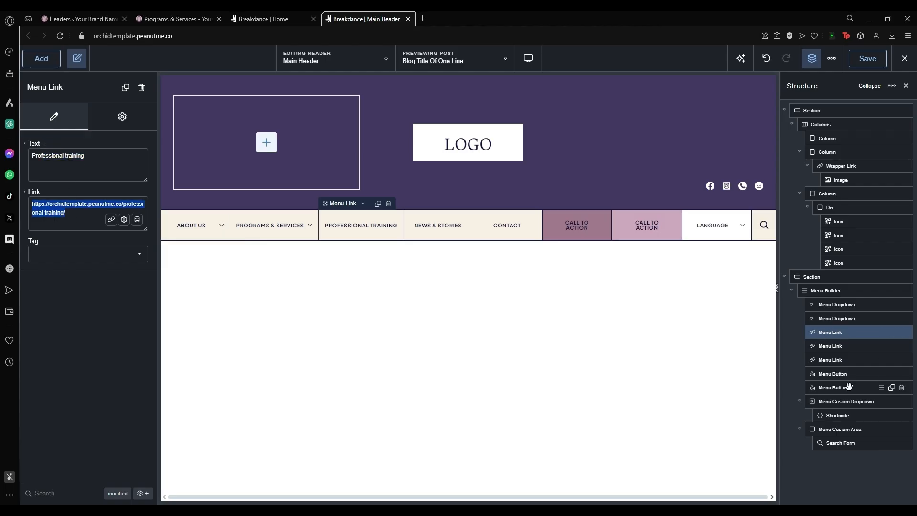
Duplicate the Professional Training menu link from the Structure panel.
click(836, 304)
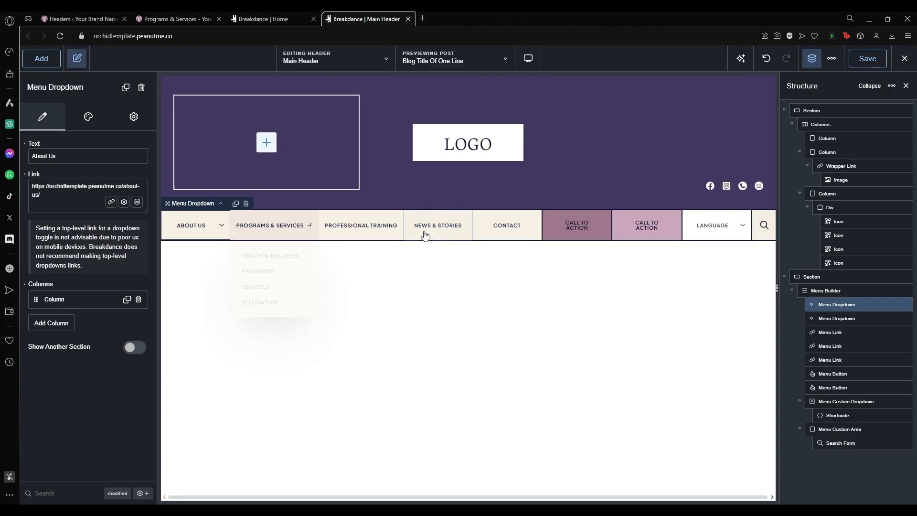
mouse_move(246, 238)
click(303, 231)
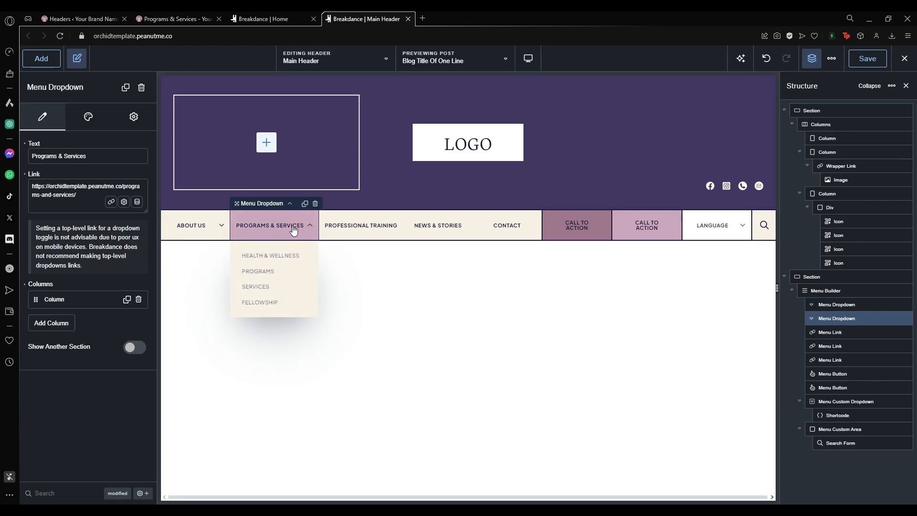
click(836, 331)
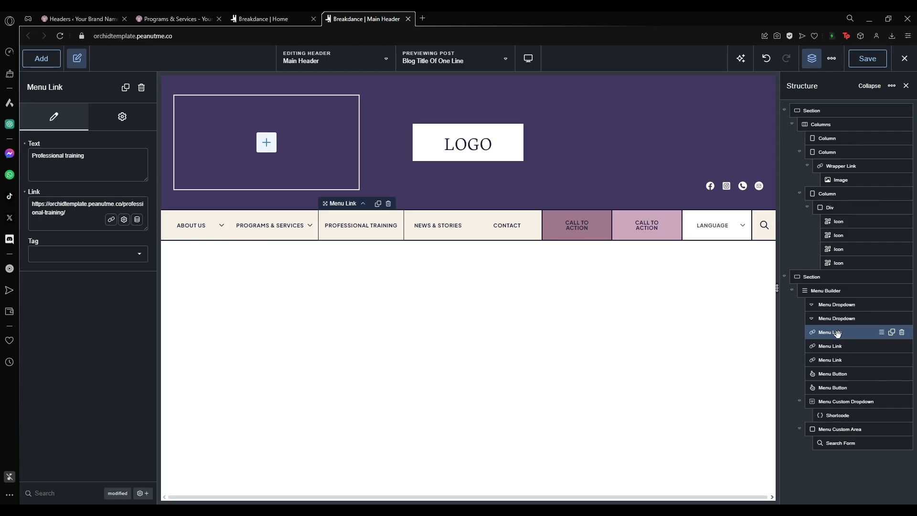
click(891, 332)
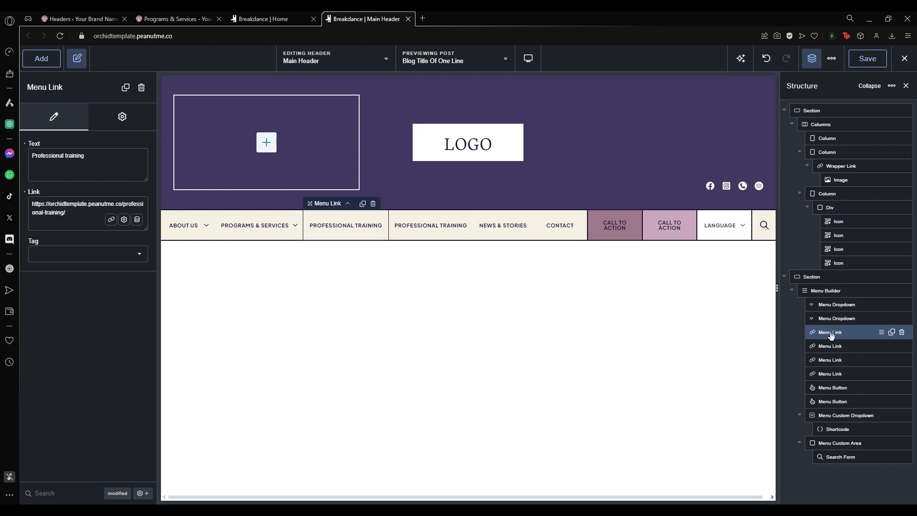
Paste 'Programs & Services' over the first Professional Training link's label text.
click(253, 225)
drag(86, 157, 34, 151)
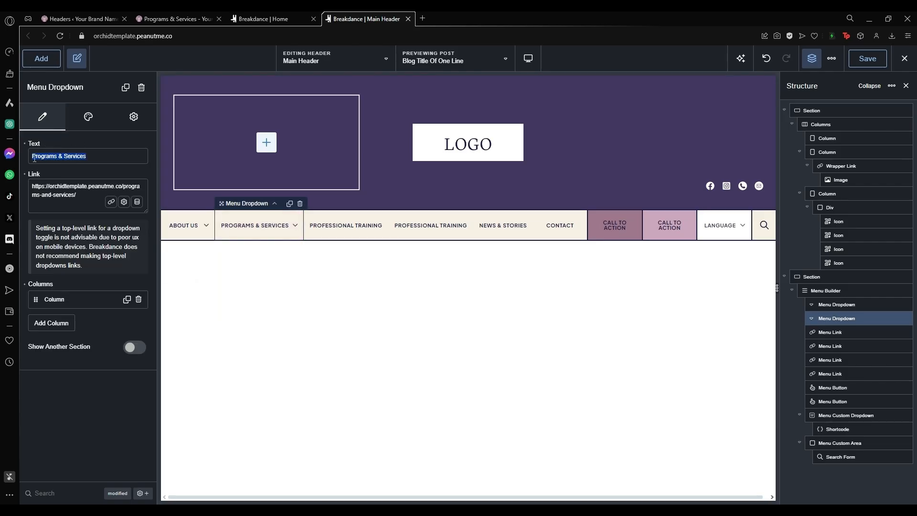
click(345, 226)
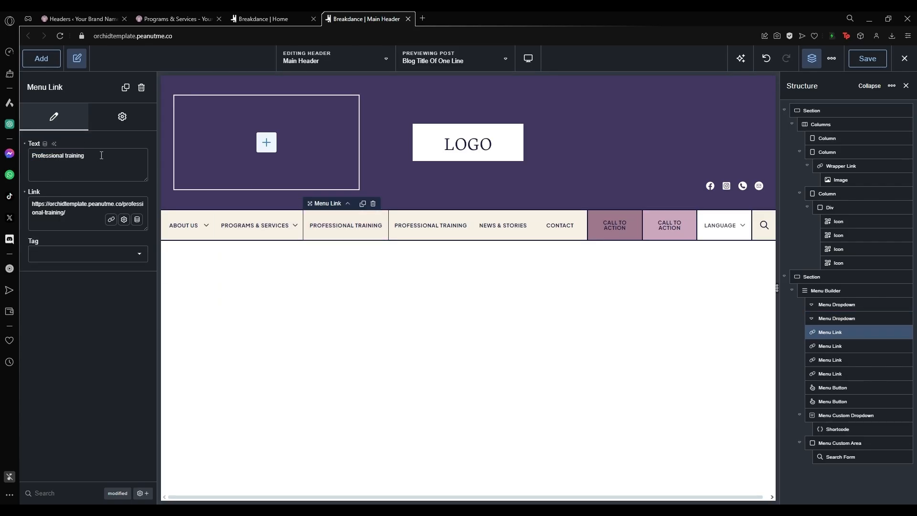
drag(87, 156, 21, 155)
text(Programs & Services)
click(258, 228)
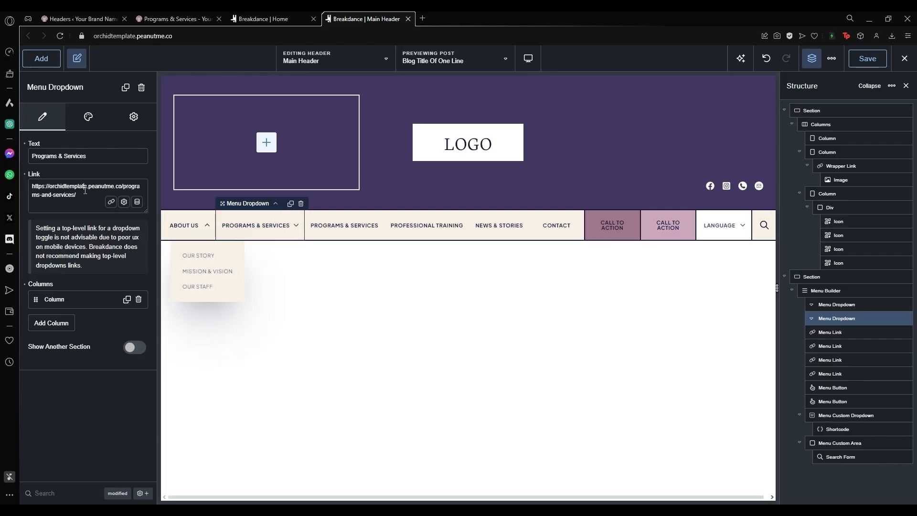
triple_click(85, 190)
click(342, 222)
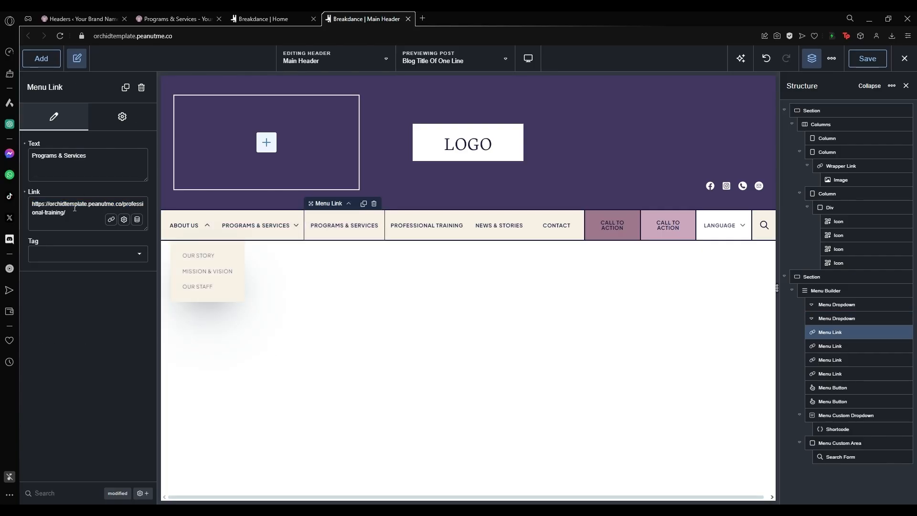
click(272, 229)
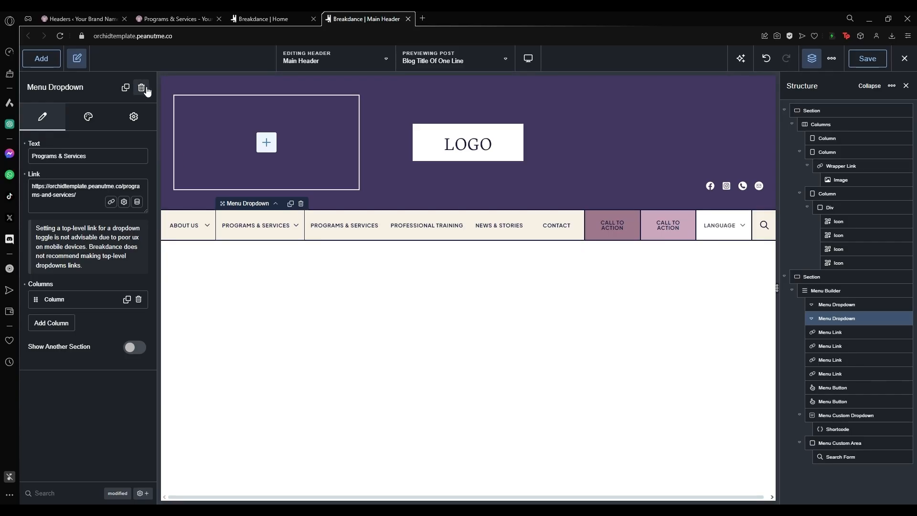
Delete the second menu dropdown, then undo the deletion.
mouse_move(837, 318)
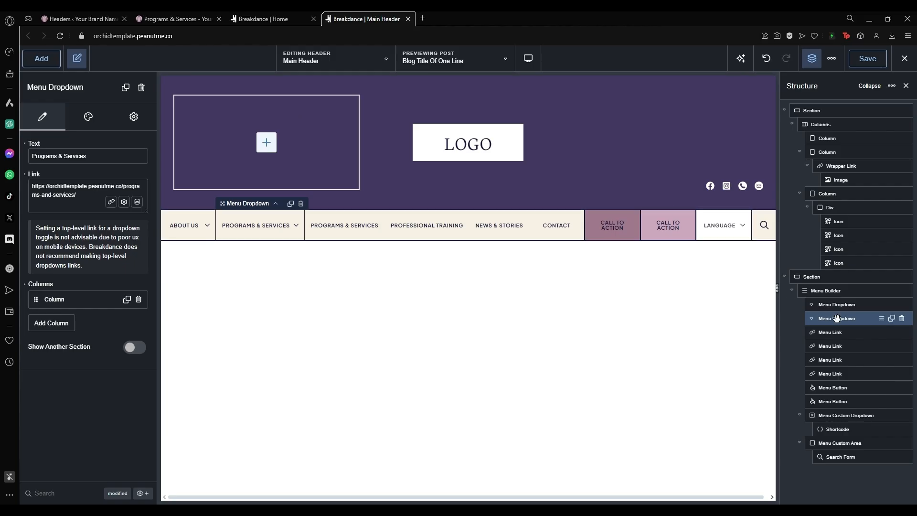
click(902, 318)
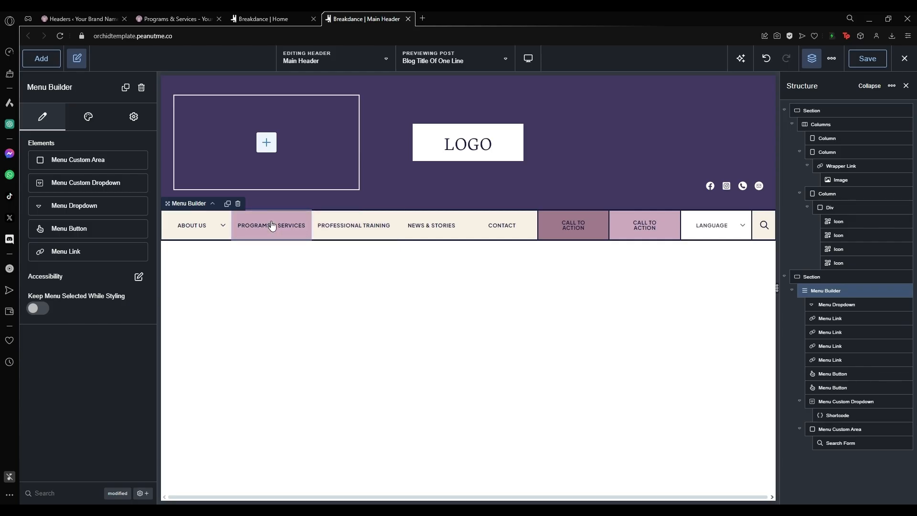
click(764, 59)
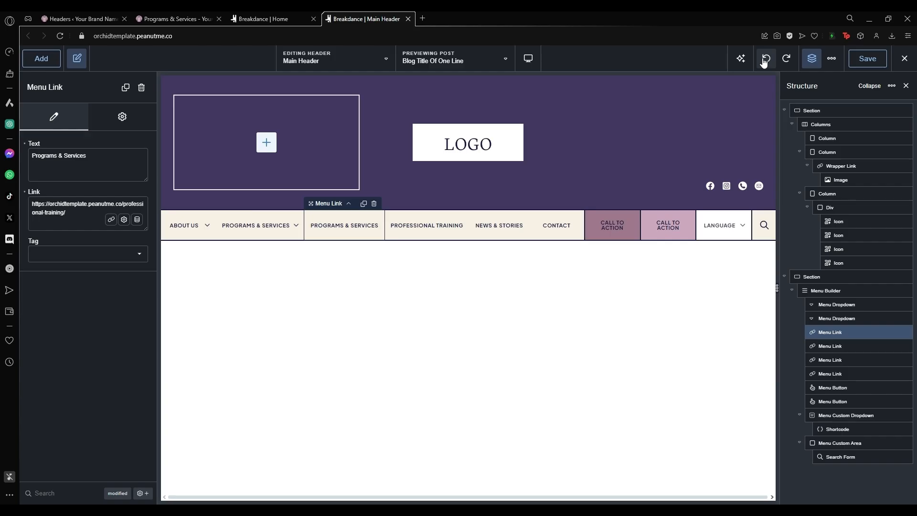
Undo the recent menu changes, then duplicate the Programs & Services dropdown, inspect it, and delete the copy.
click(765, 59)
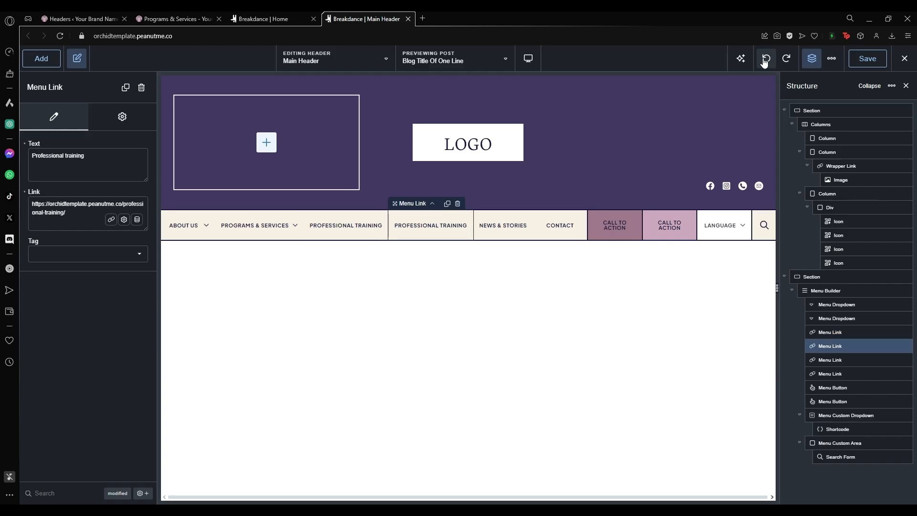
click(764, 60)
click(268, 226)
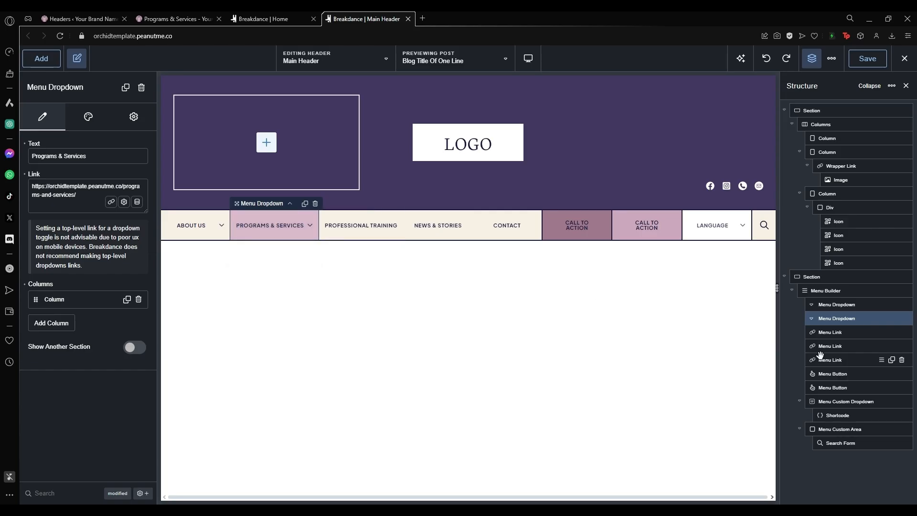
click(891, 319)
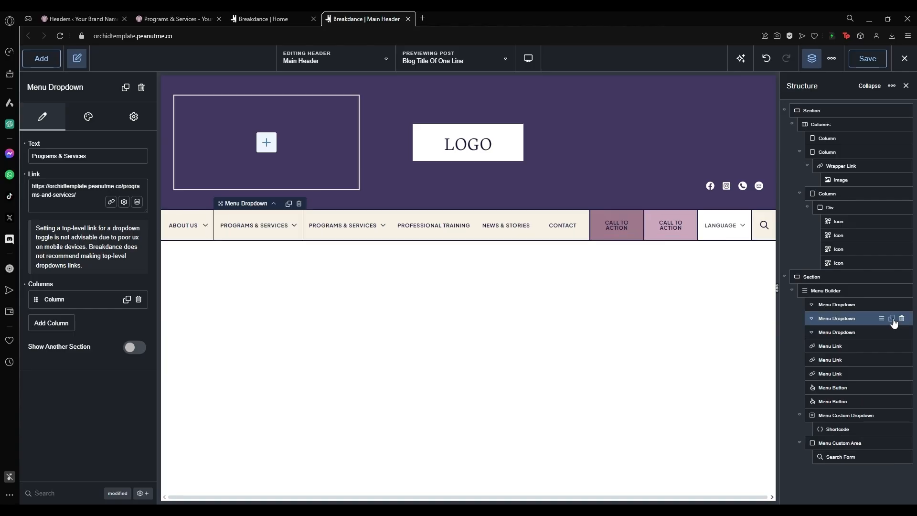
click(339, 226)
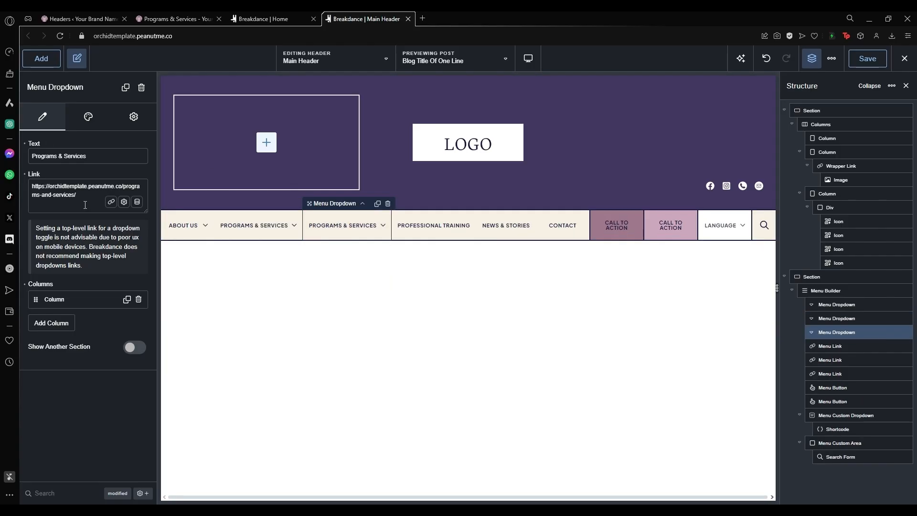
click(70, 299)
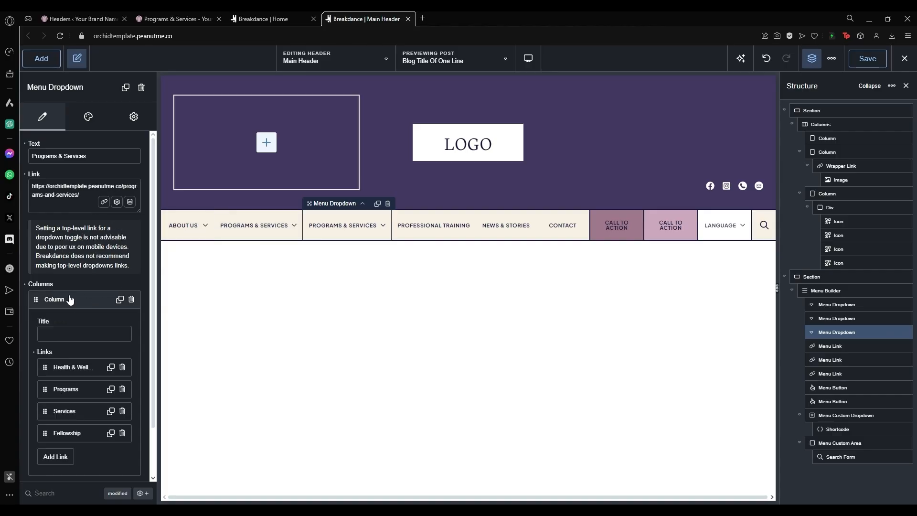
click(388, 203)
Add a new link to the menu and move it after Professional Training.
click(832, 277)
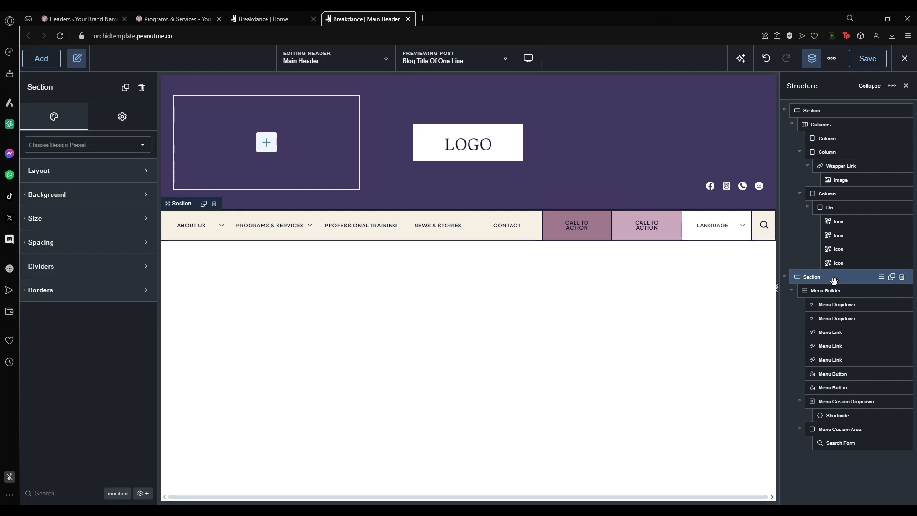
click(835, 291)
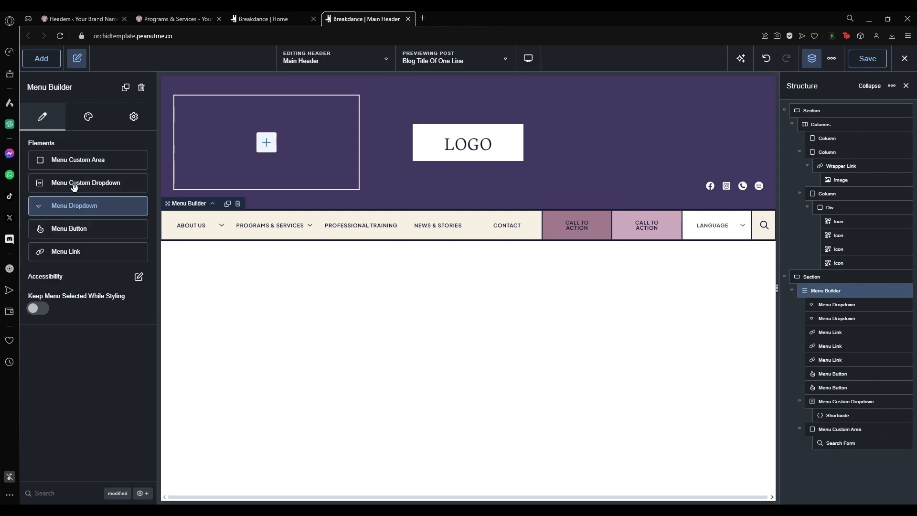
click(74, 251)
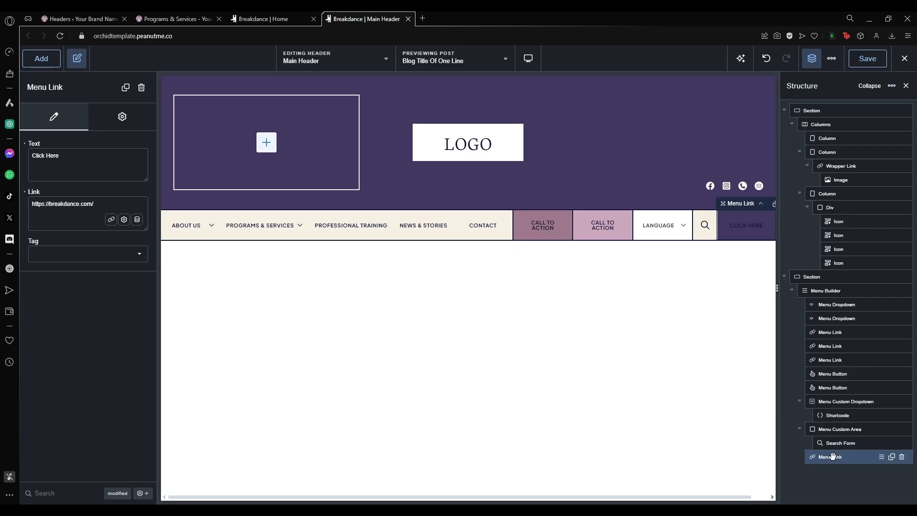
drag(833, 456, 835, 345)
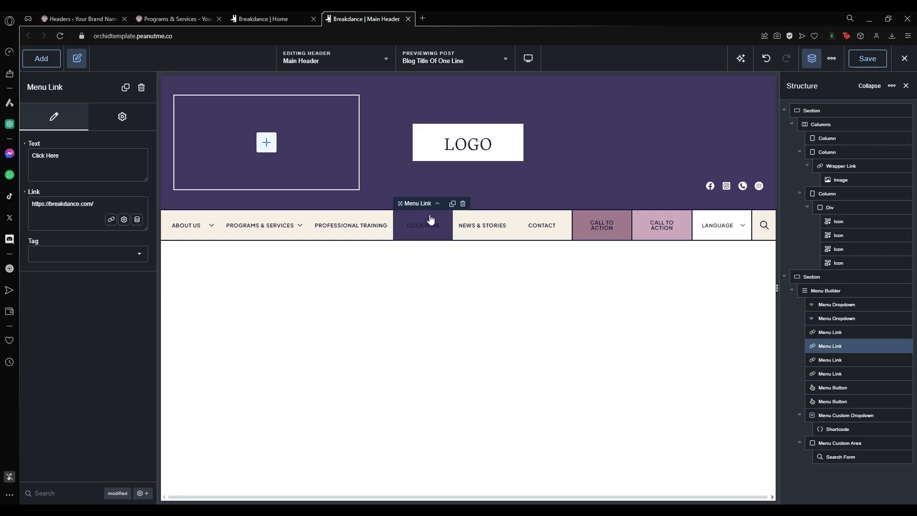
Remove the CLICK HERE link and switch to the live Programs & Services page.
mouse_move(860, 347)
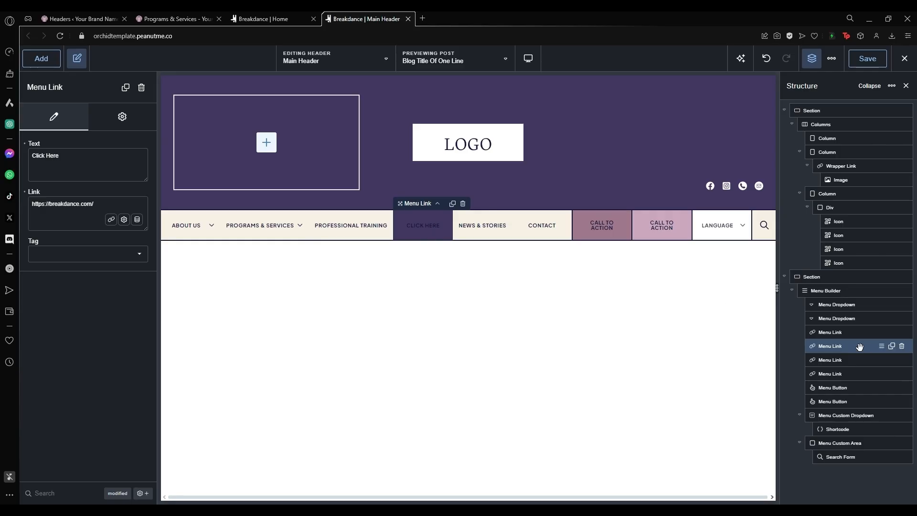
click(901, 347)
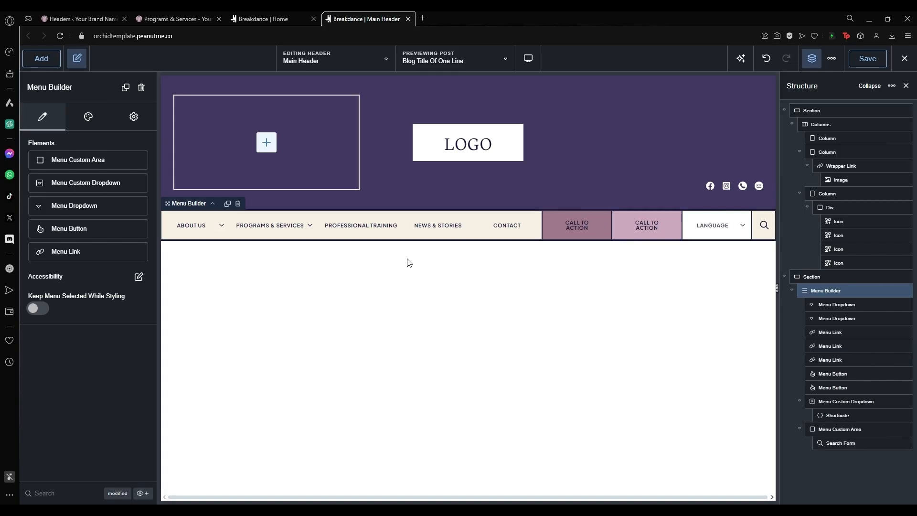
click(577, 229)
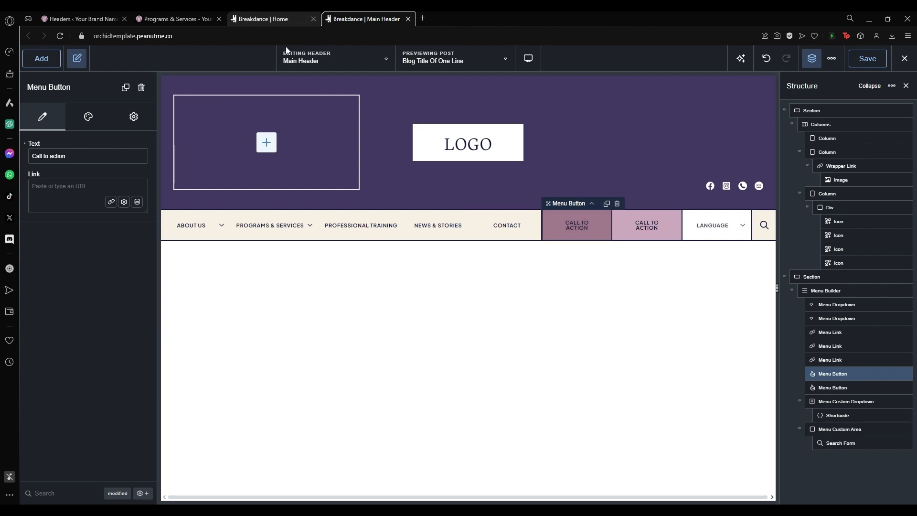
click(167, 15)
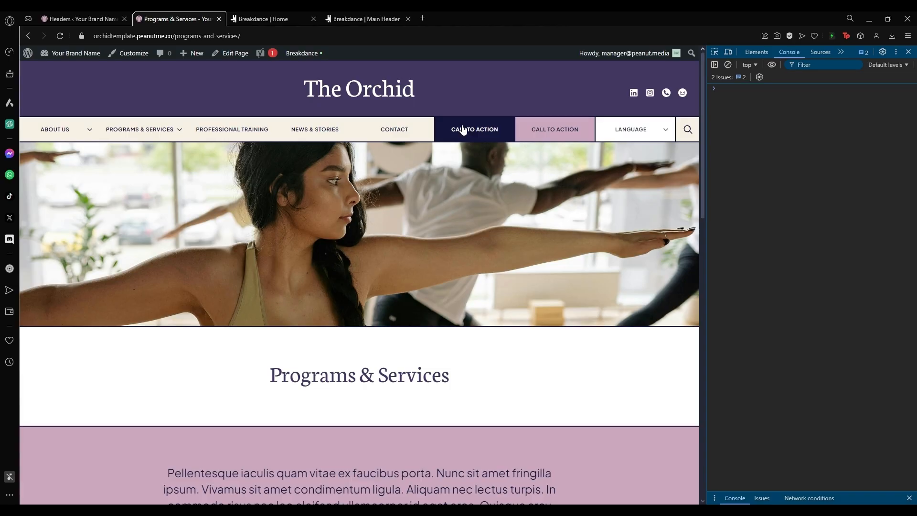
Check the live header at desktop and iPhone 14 Pro Max widths with the mobile menu open, then return to Main Header.
mouse_move(621, 132)
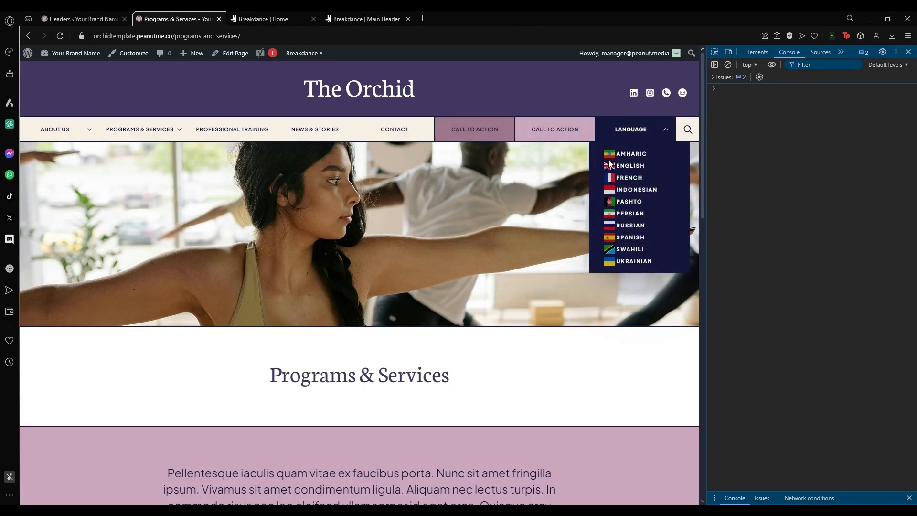
key(F12)
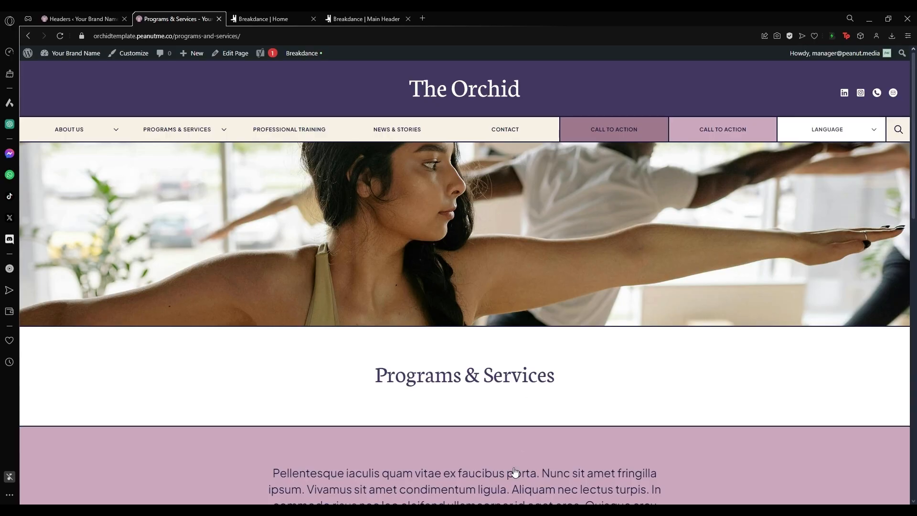
key(F12)
click(728, 52)
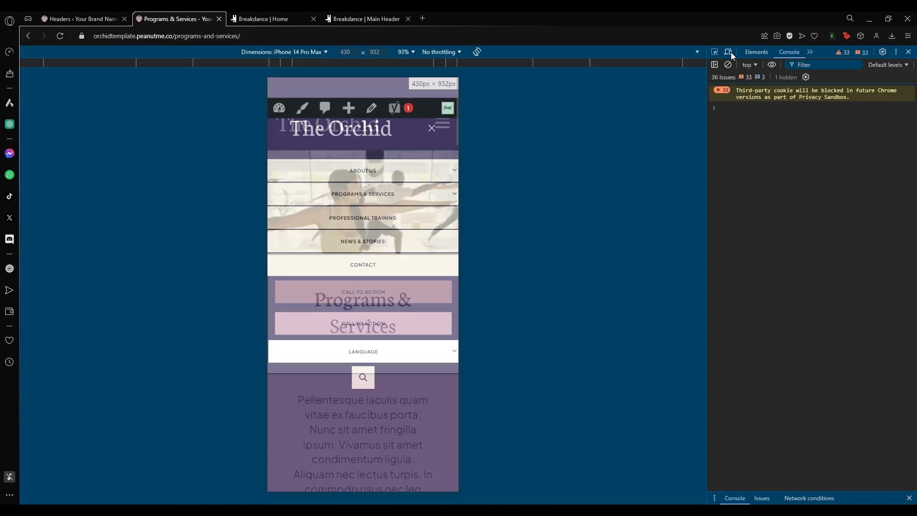
click(433, 129)
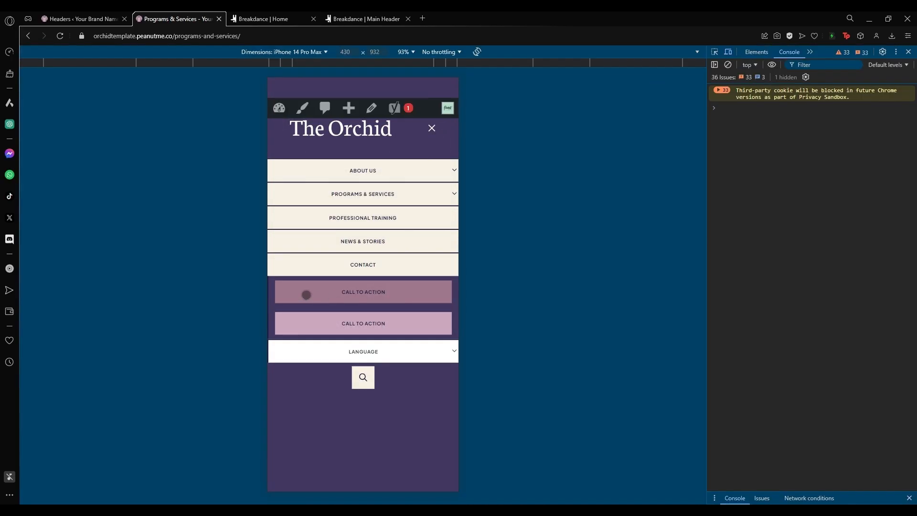
click(396, 19)
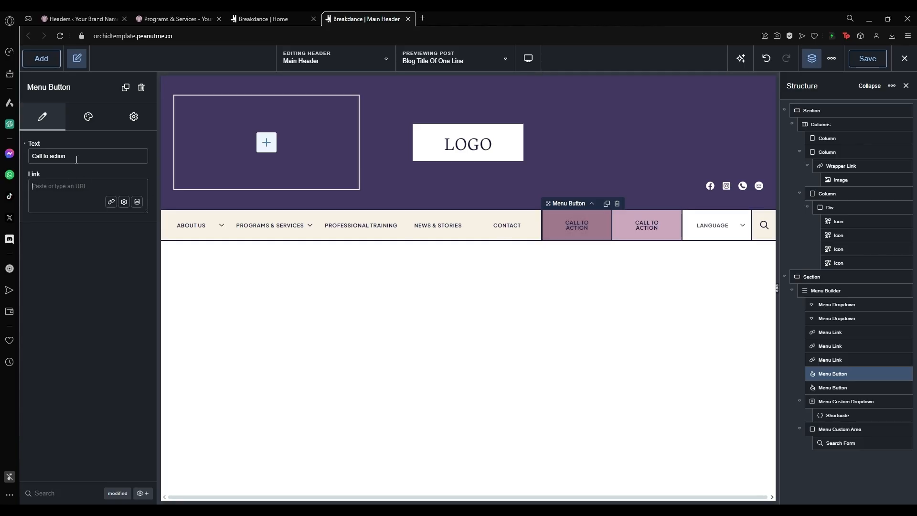
Duplicate the Call to Action menu button and open its design settings.
drag(77, 159, 13, 160)
click(52, 187)
click(126, 87)
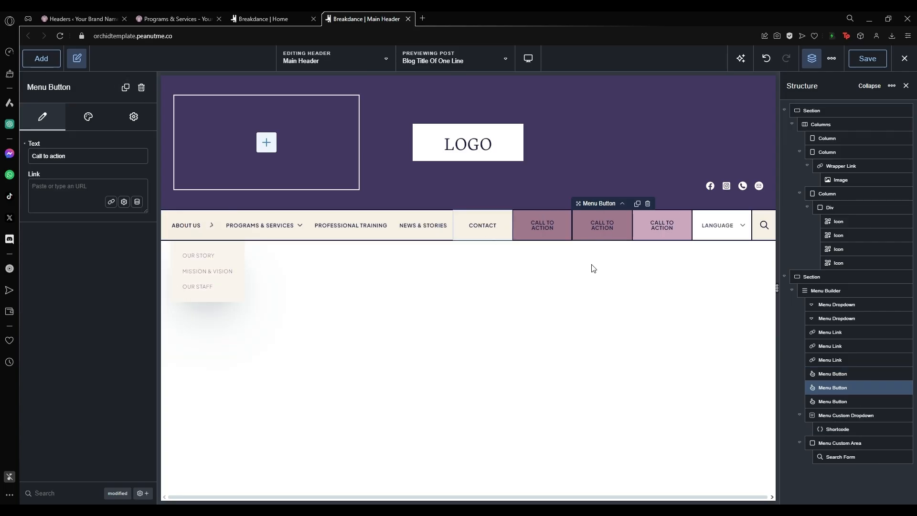
click(88, 122)
click(72, 172)
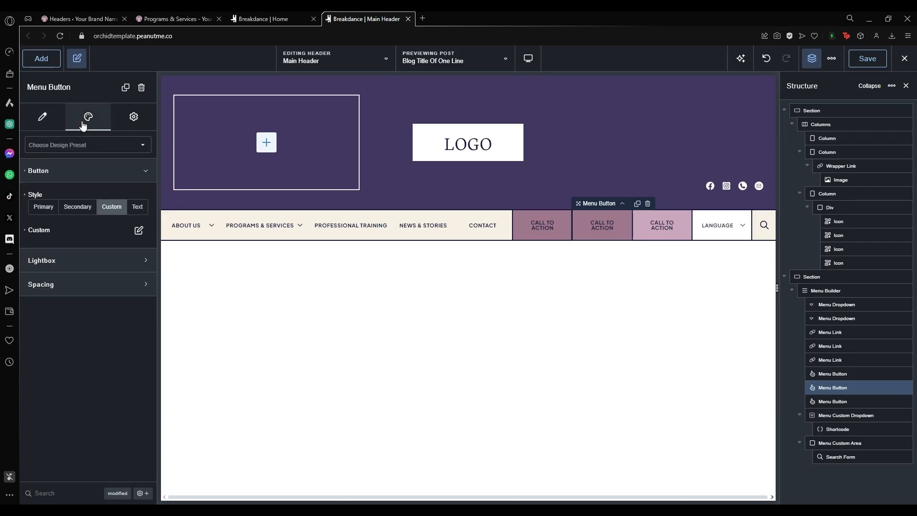
click(52, 116)
click(93, 119)
Give the duplicated button a Brand dark purple background.
click(139, 231)
click(139, 299)
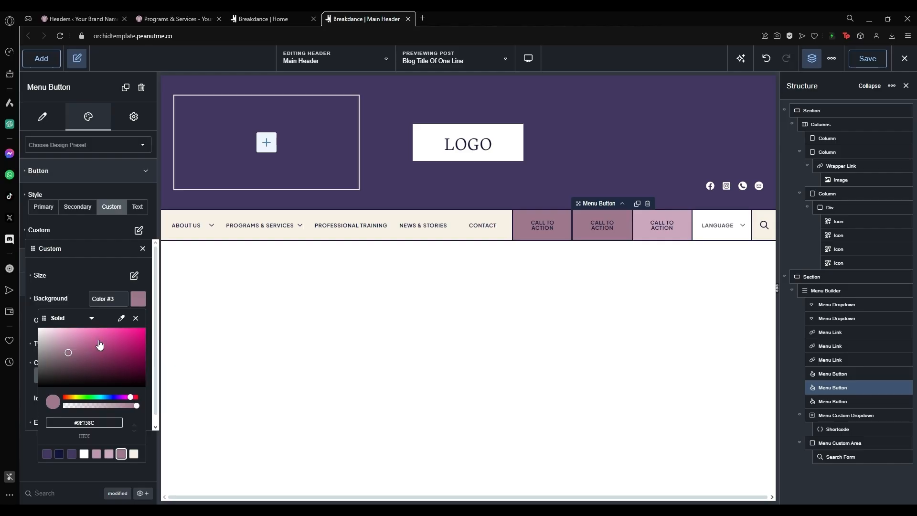
click(46, 454)
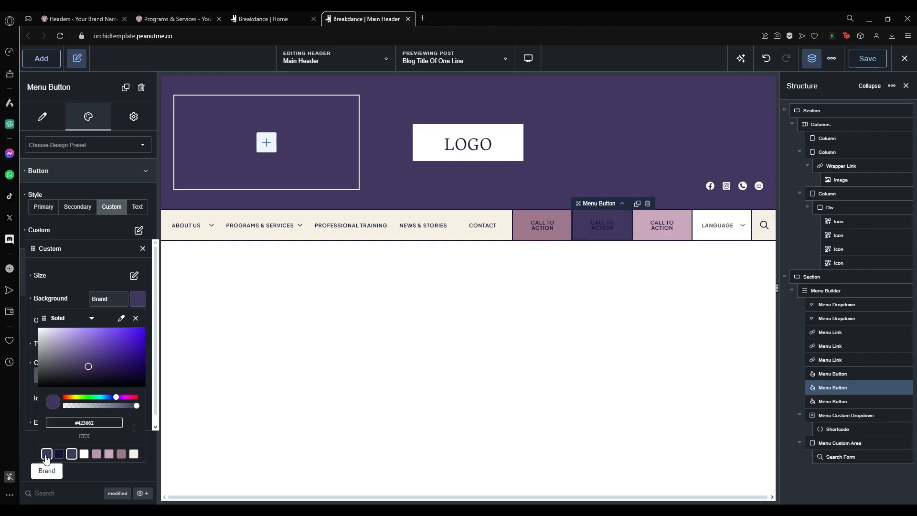
click(70, 278)
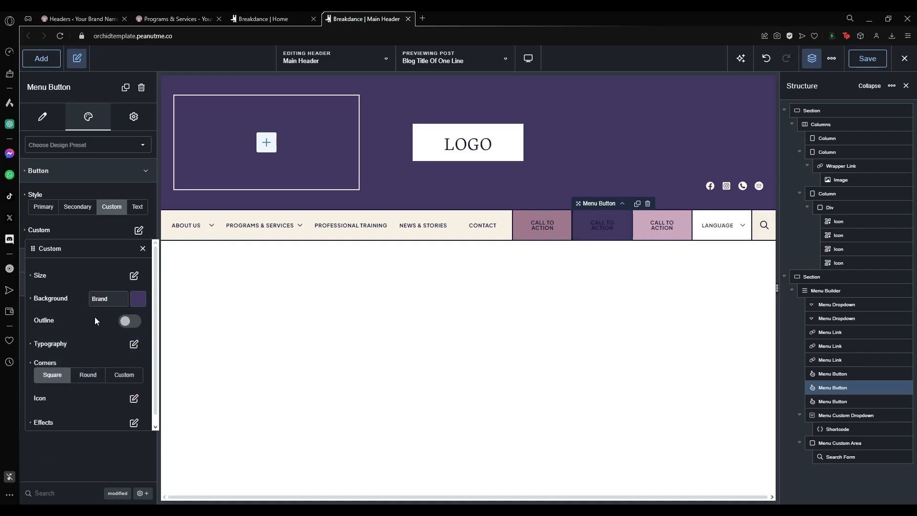
Make the button text white, then delete the middle call-to-action button.
click(134, 345)
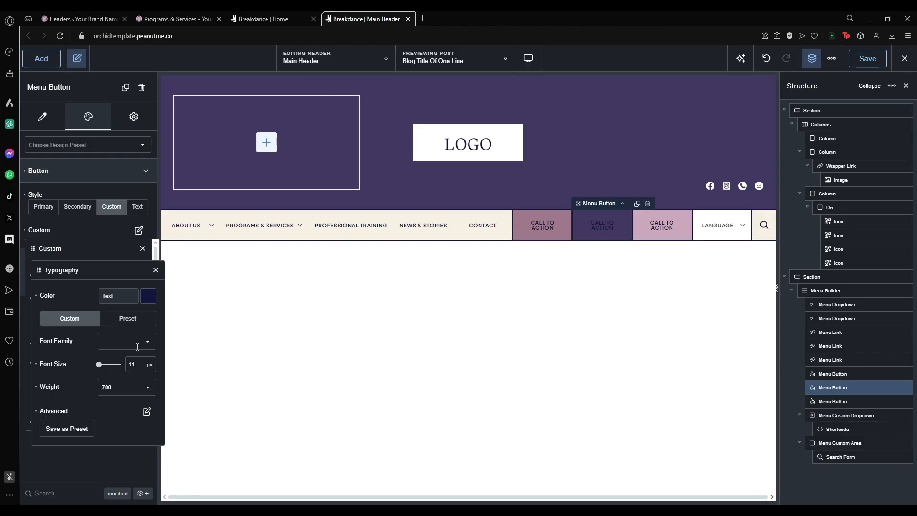
click(149, 296)
click(94, 451)
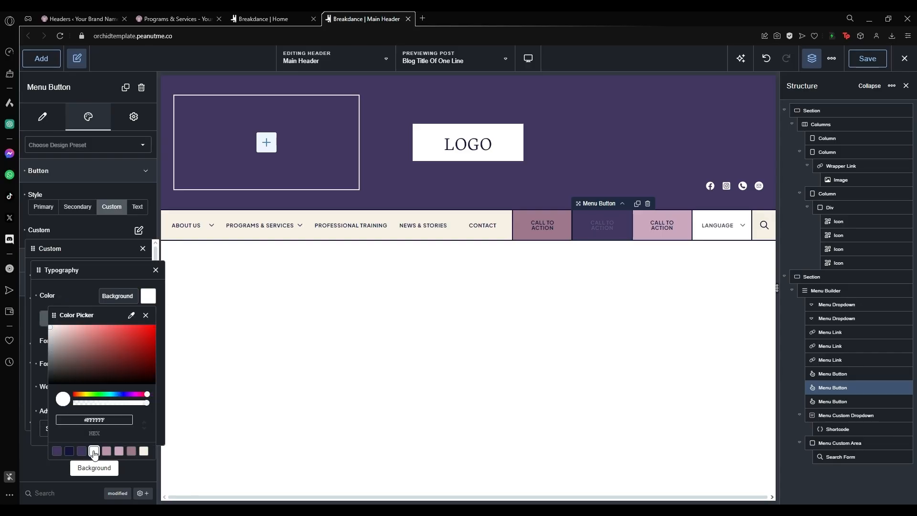
click(73, 281)
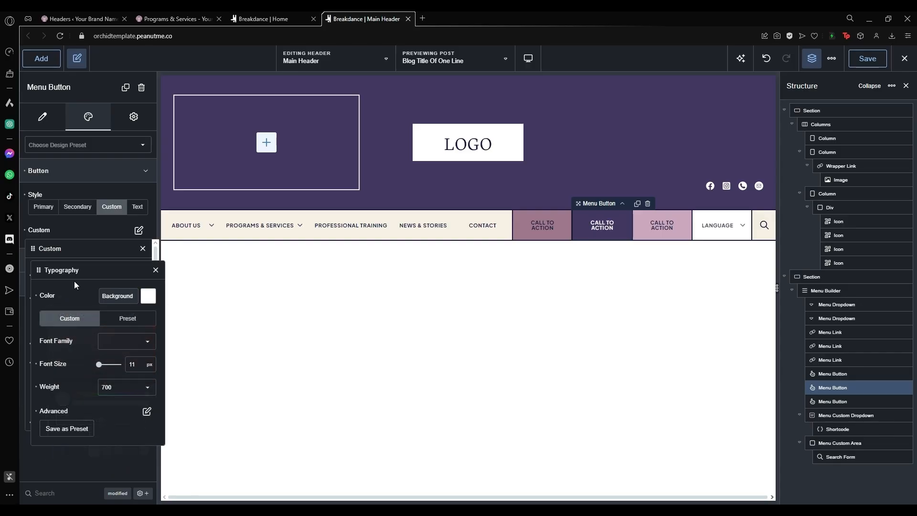
click(156, 270)
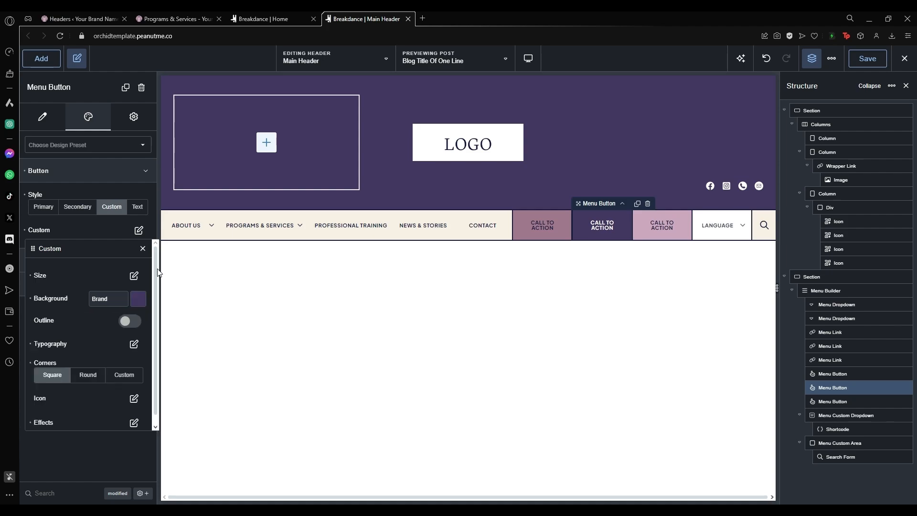
click(647, 205)
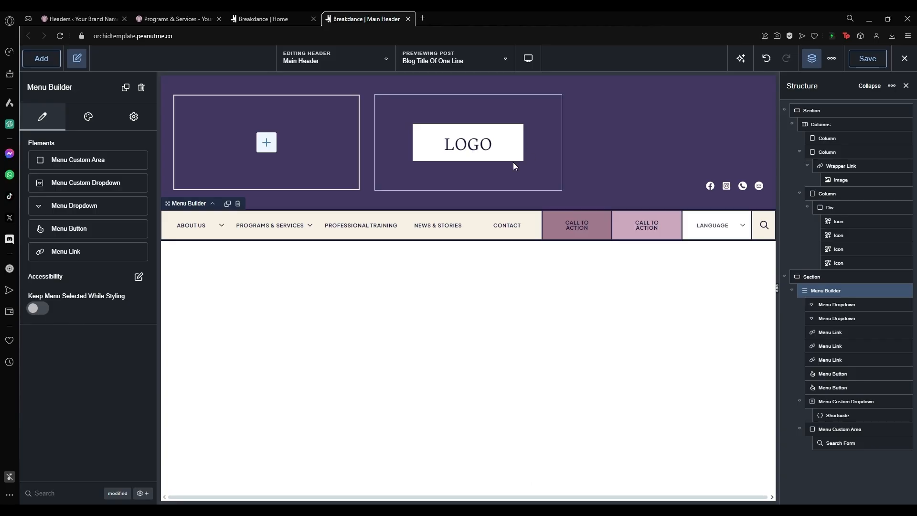
Preview the header at Phone, then Tablet Portrait width with the mobile menu open.
click(528, 60)
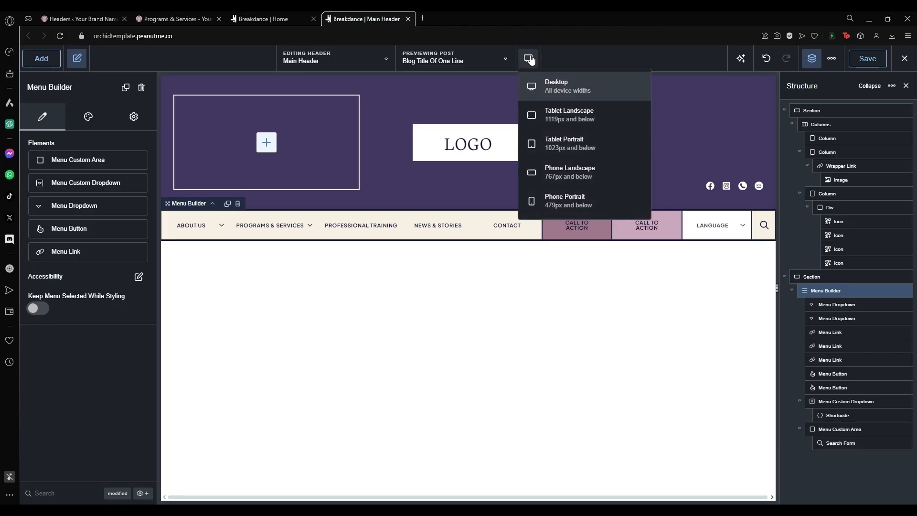
click(534, 60)
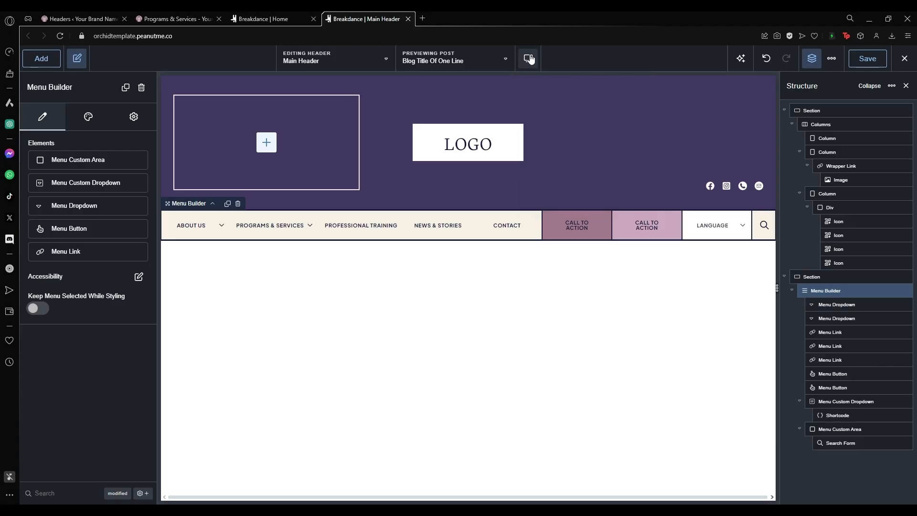
click(530, 59)
click(592, 196)
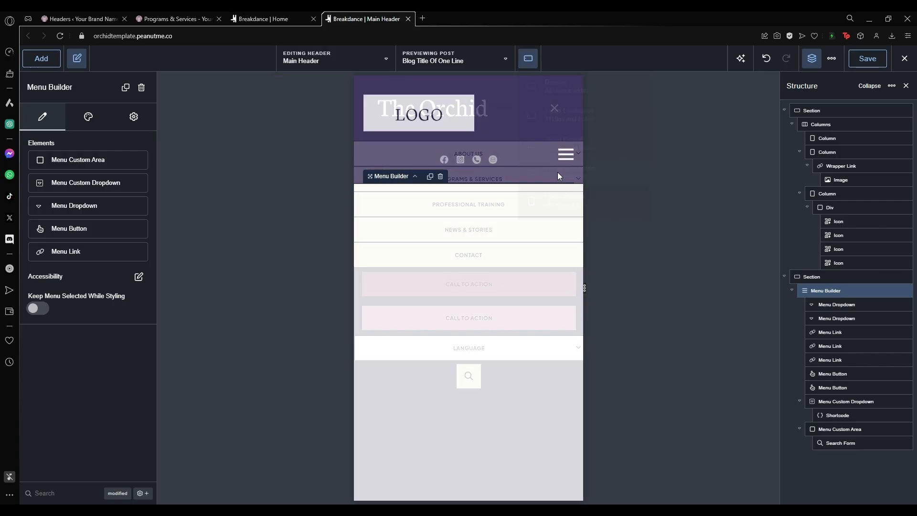
click(527, 58)
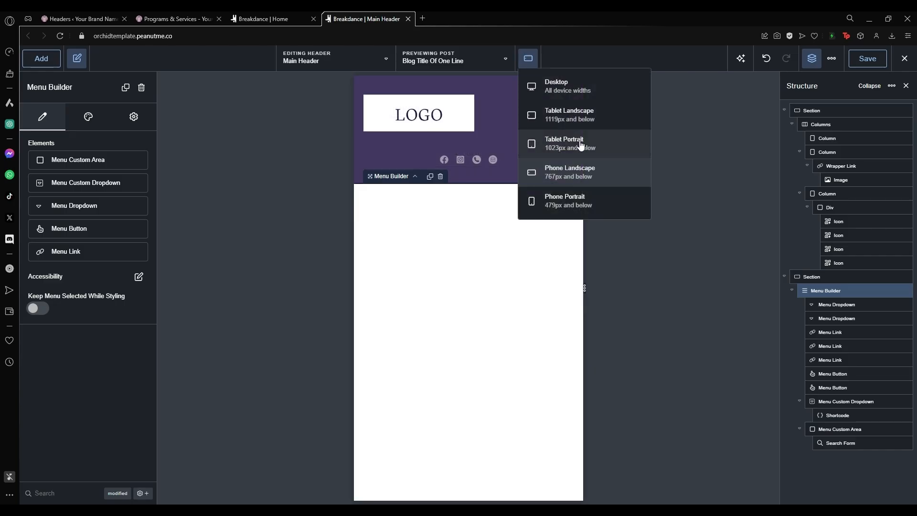
click(580, 141)
click(625, 156)
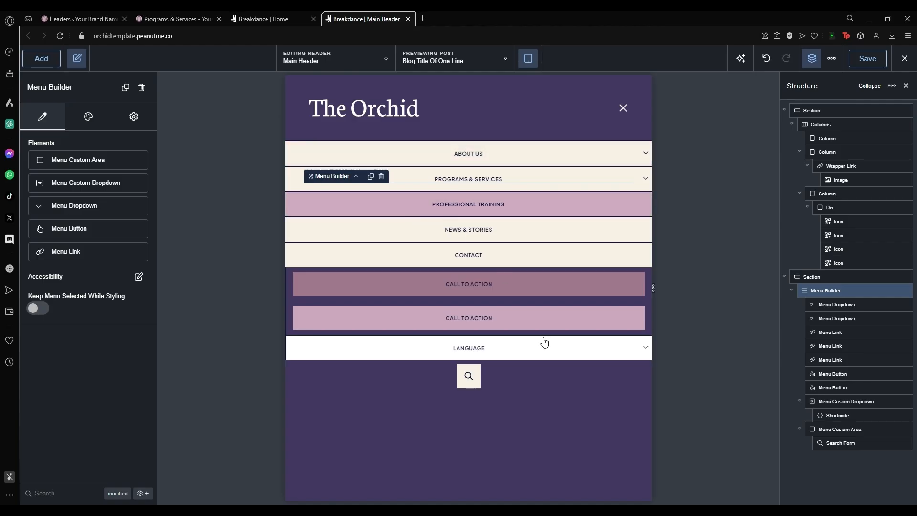
Select the Menu Builder and expand its Desktop Menu design settings.
click(469, 211)
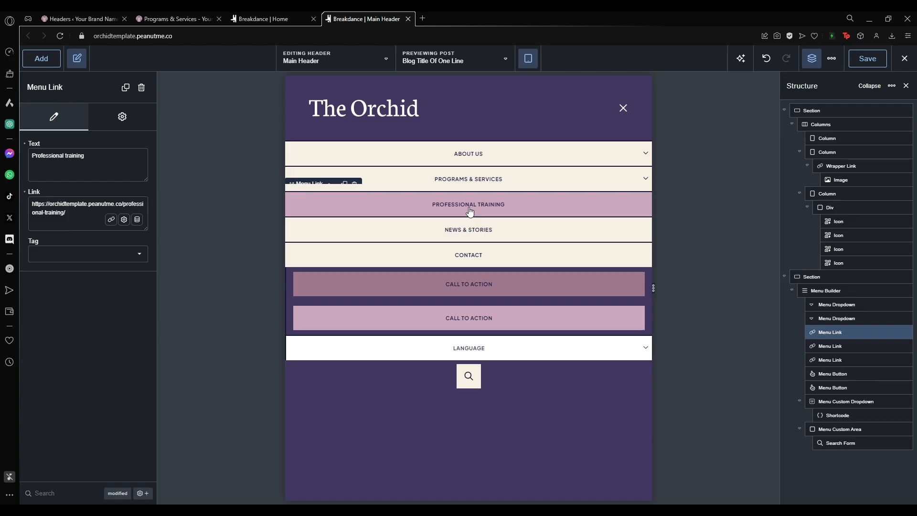
click(833, 290)
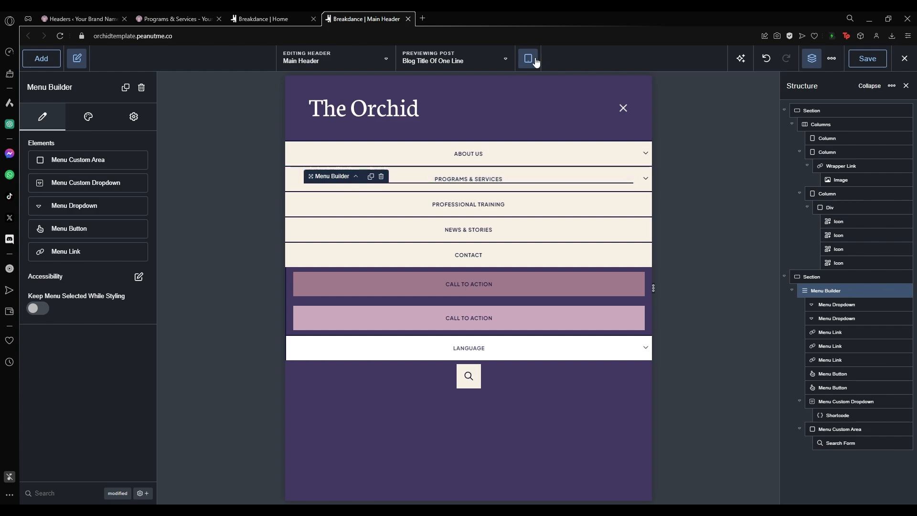
click(89, 118)
click(119, 172)
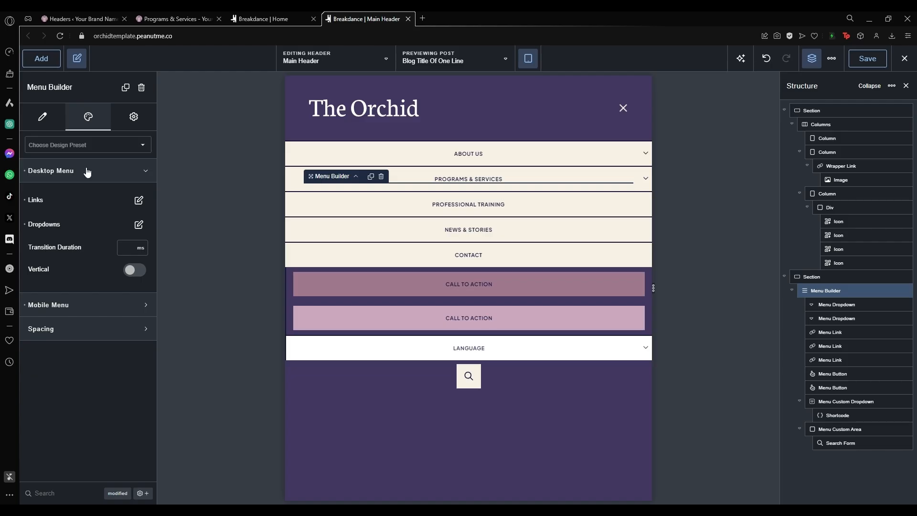
Expand the Mobile Menu design settings, switch the preview to Desktop, and review the mobile Links settings.
click(99, 313)
scroll(68, 317, down, 3)
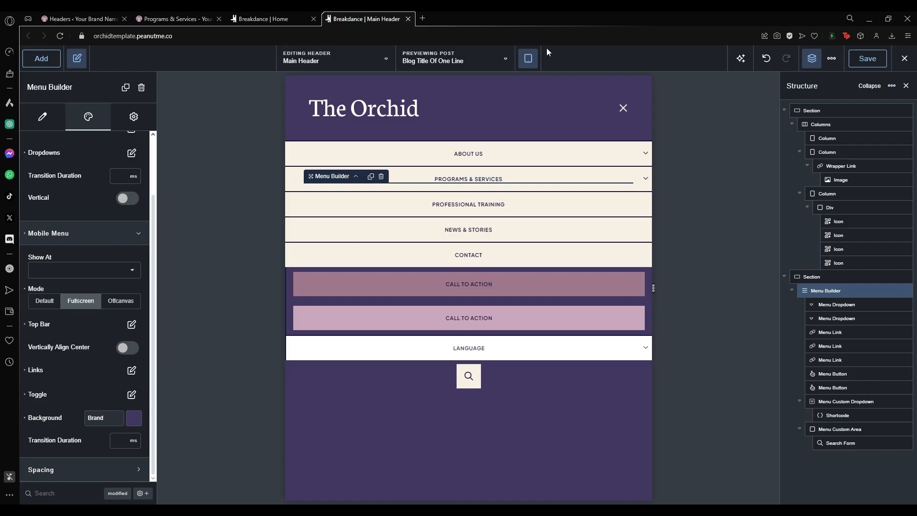
click(527, 57)
click(549, 86)
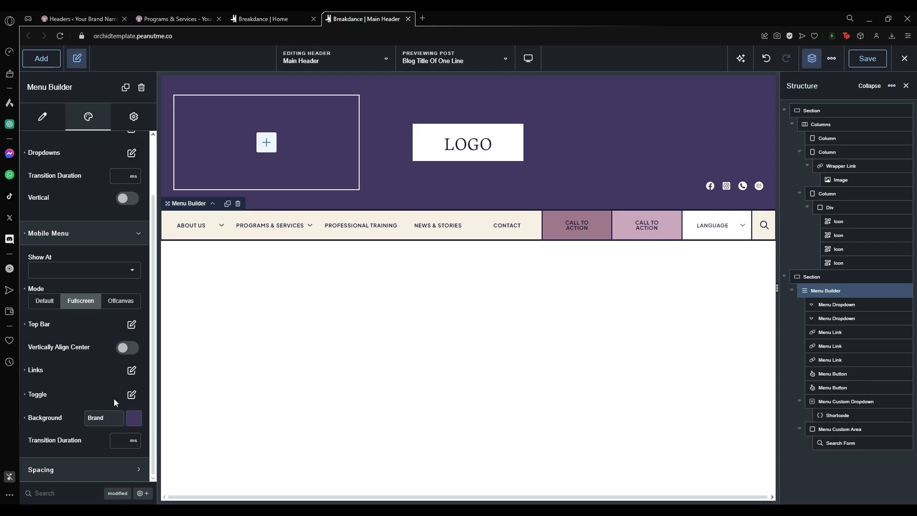
click(129, 375)
scroll(91, 377, down, 1)
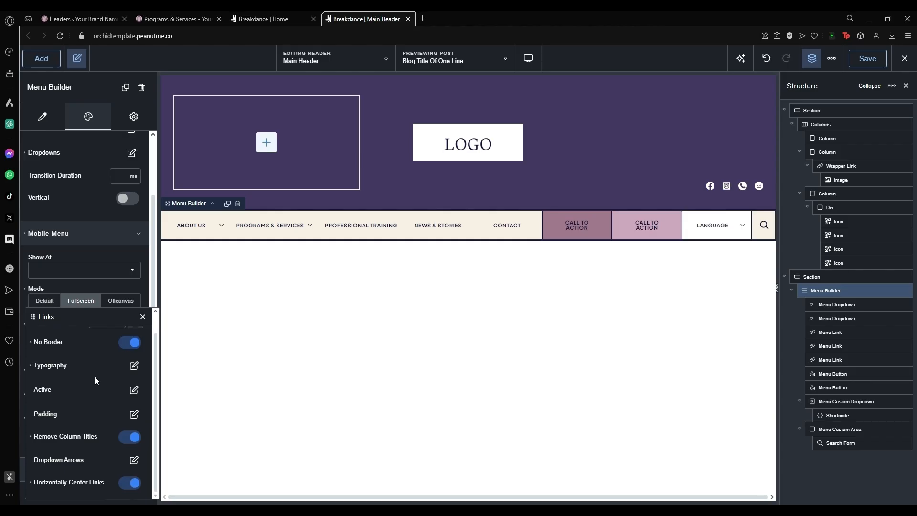
click(143, 317)
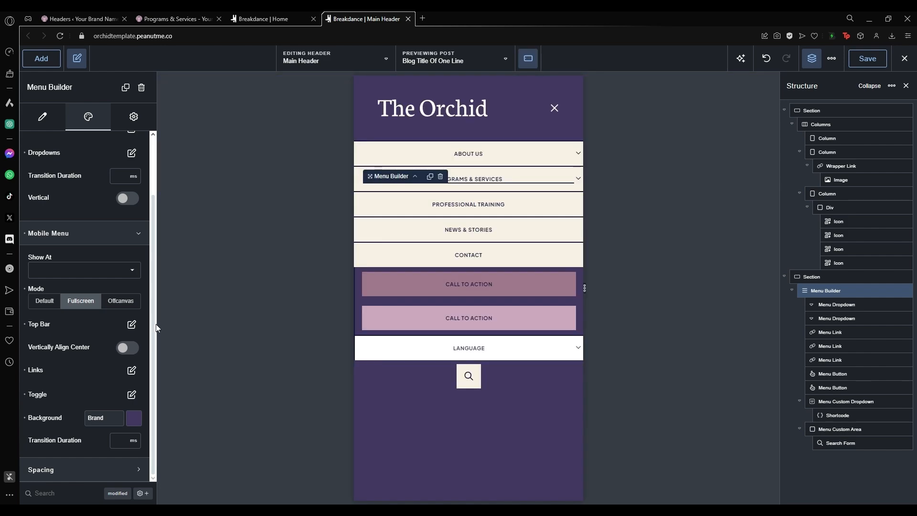
Set the mobile menu background to the pink preset #CCA6BE.
click(134, 418)
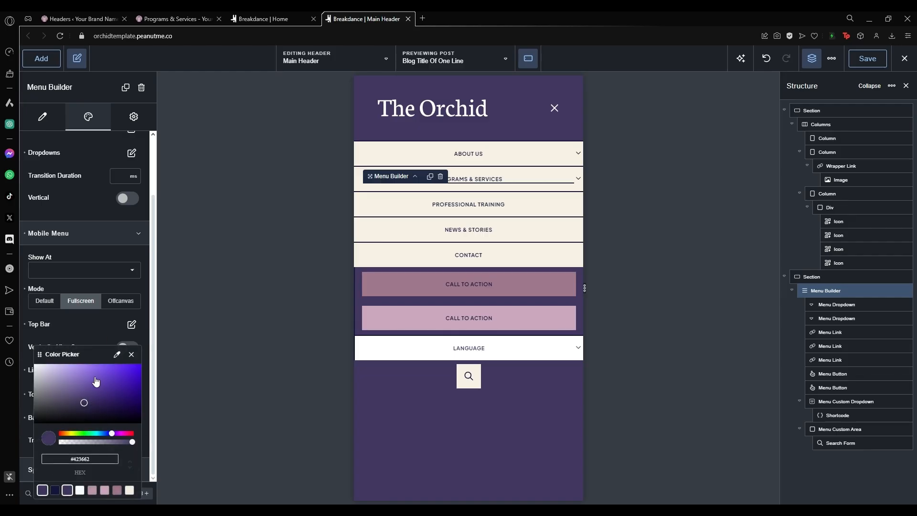
click(104, 490)
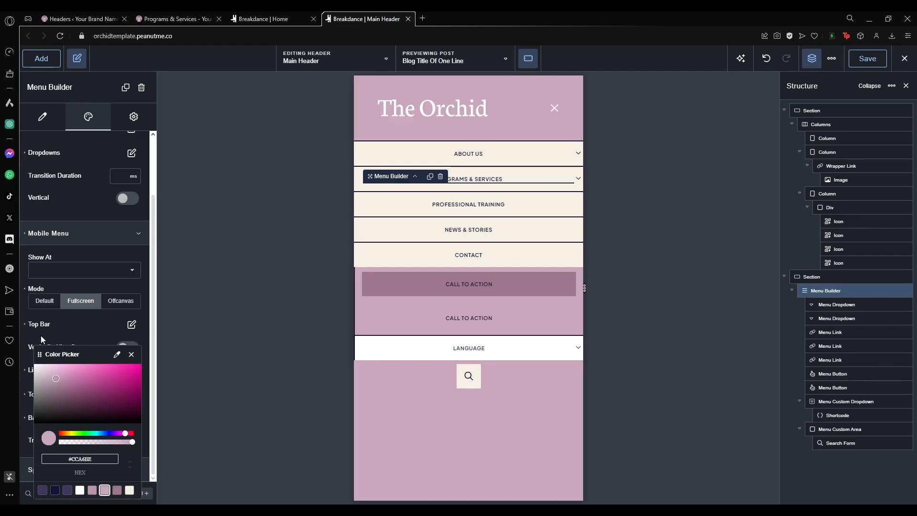
click(132, 354)
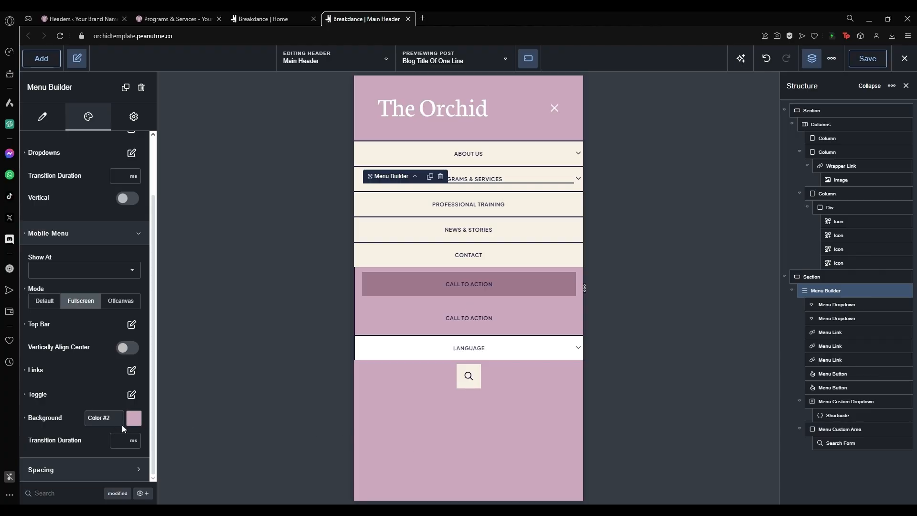
Close the open mobile menu in the preview, returning to the collapsed header.
scroll(97, 407, up, 3)
scroll(97, 406, down, 3)
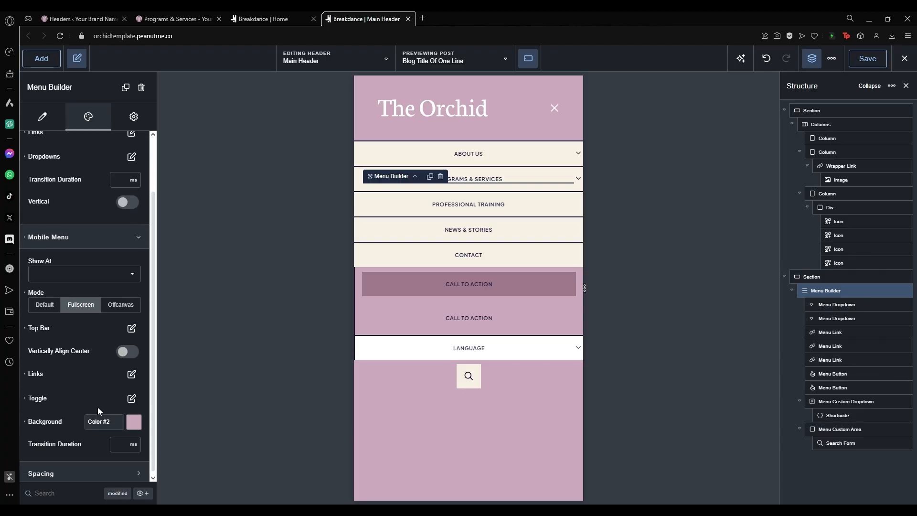
scroll(97, 407, down, 1)
scroll(98, 302, up, 3)
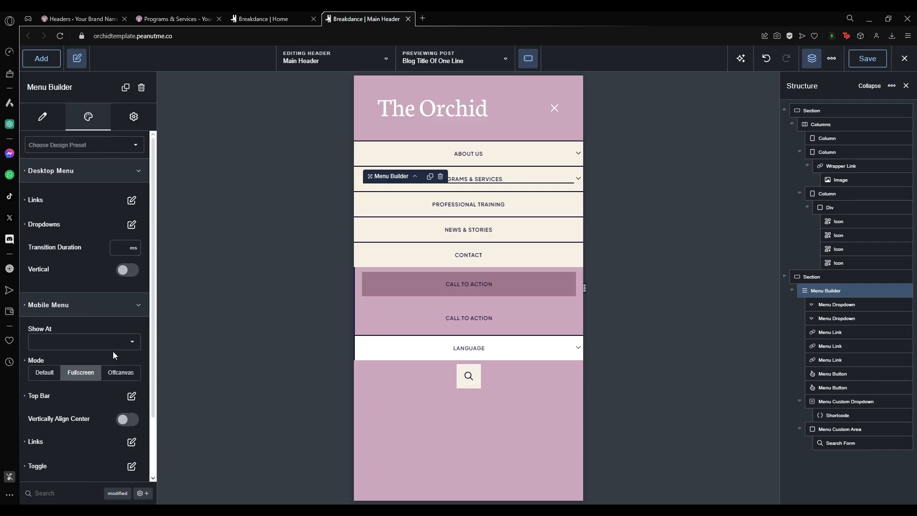
scroll(111, 360, down, 1)
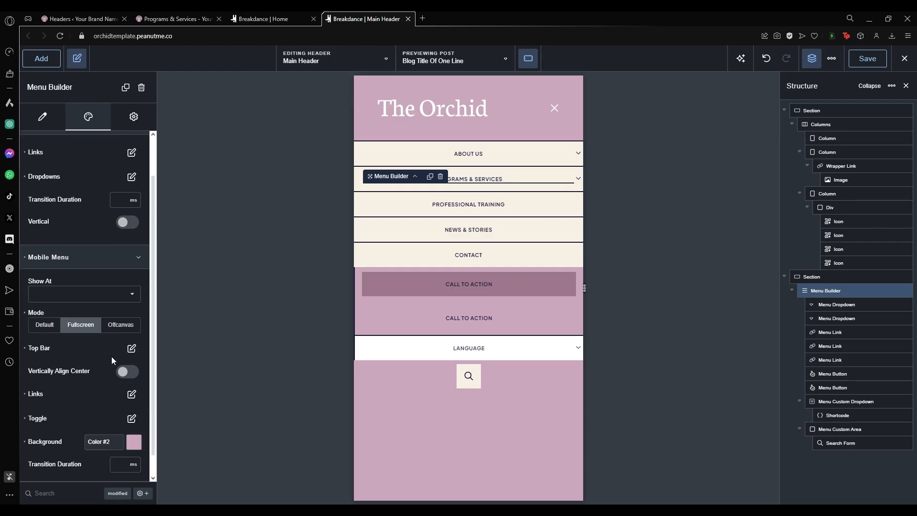
scroll(111, 356, up, 1)
click(551, 108)
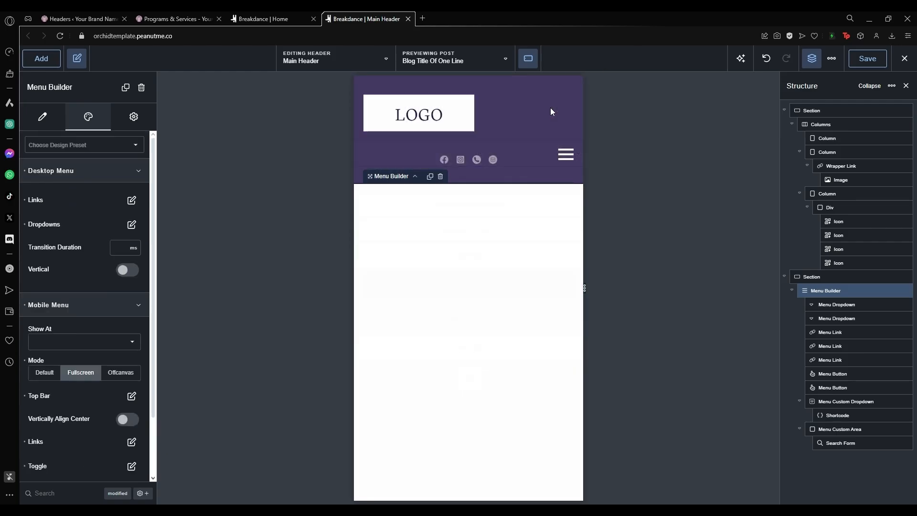